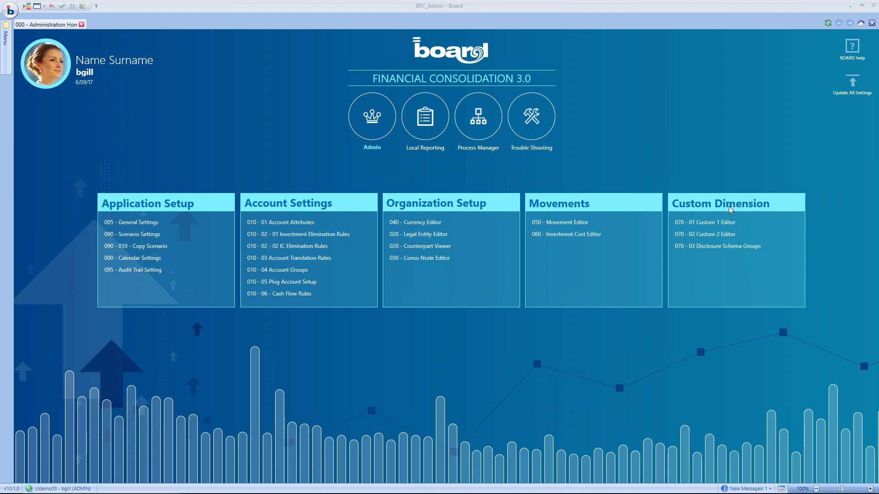
# Step: Review the 005 - General Settings page and the Actual scenario's period statuses in 090 - Scenario Settings
pyautogui.click(724, 234)
pyautogui.click(160, 225)
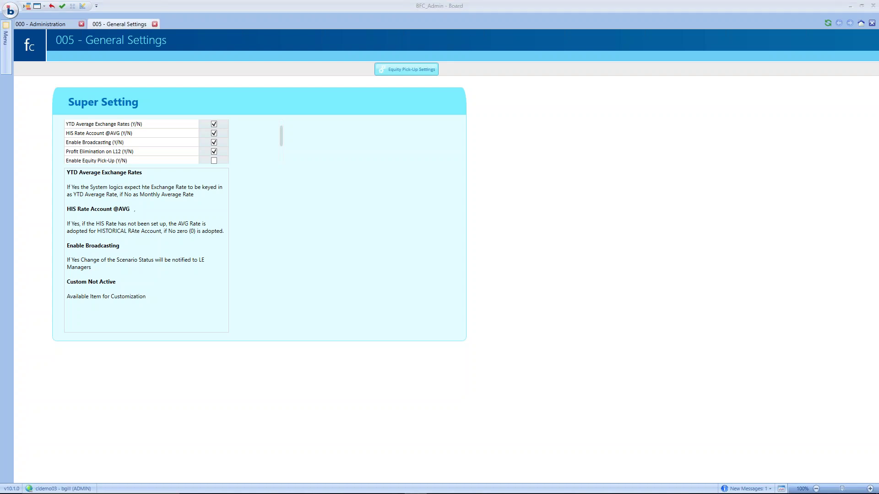
pyautogui.click(40, 24)
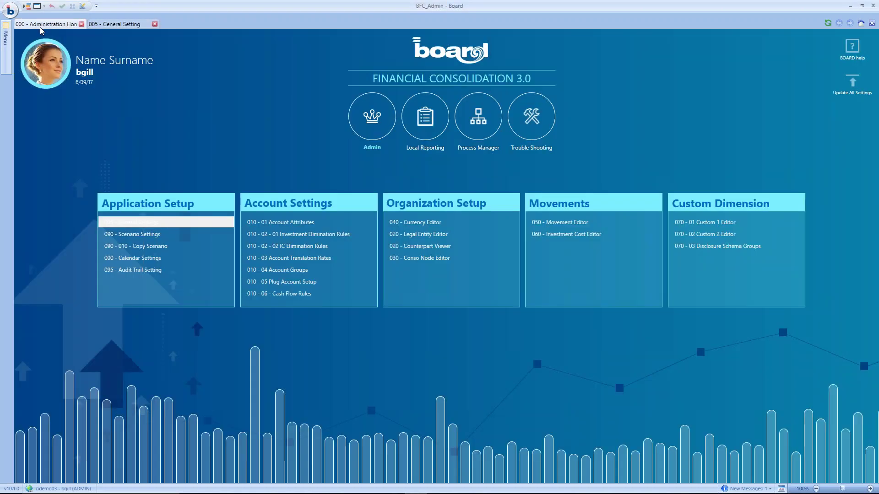
pyautogui.click(157, 234)
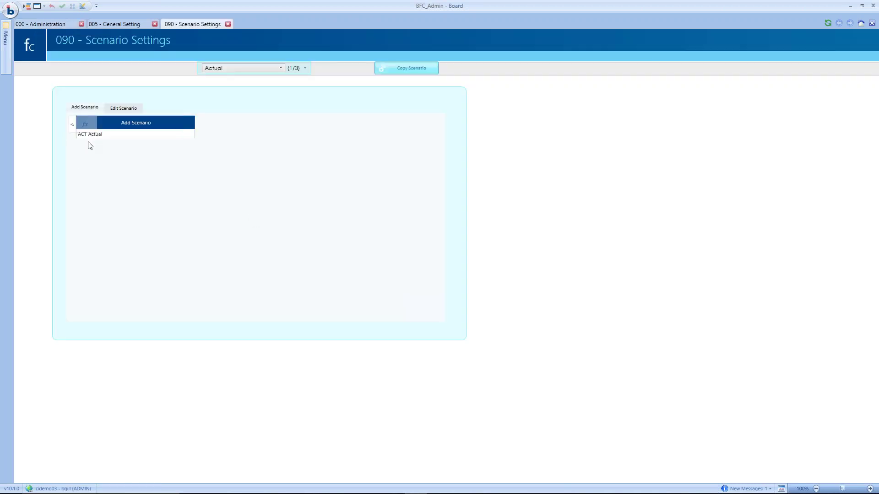
pyautogui.click(92, 134)
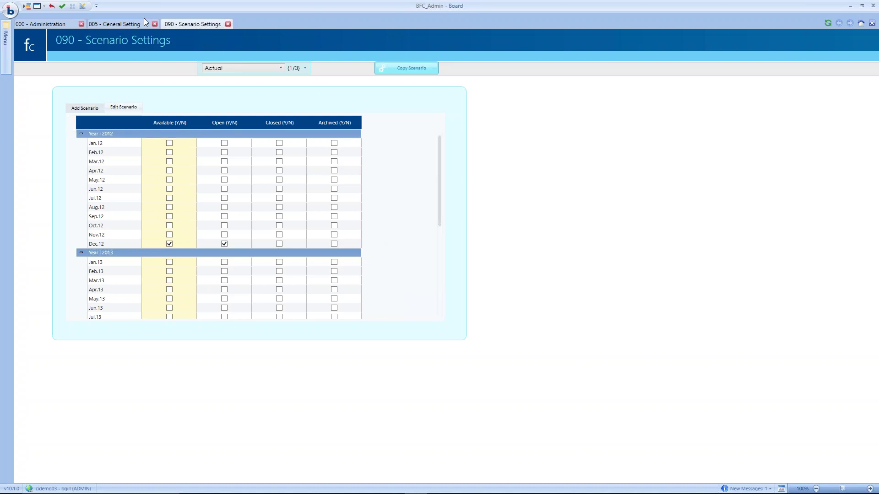
pyautogui.click(41, 24)
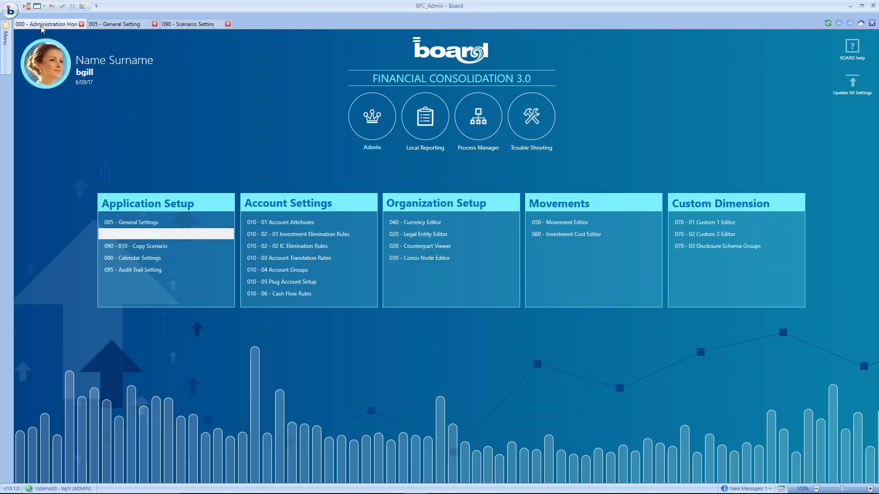
# Step: Review the fiscal years and periods in 000 - Calendar Settings and the audit items in 095 - Audit Trail Setting
pyautogui.click(171, 259)
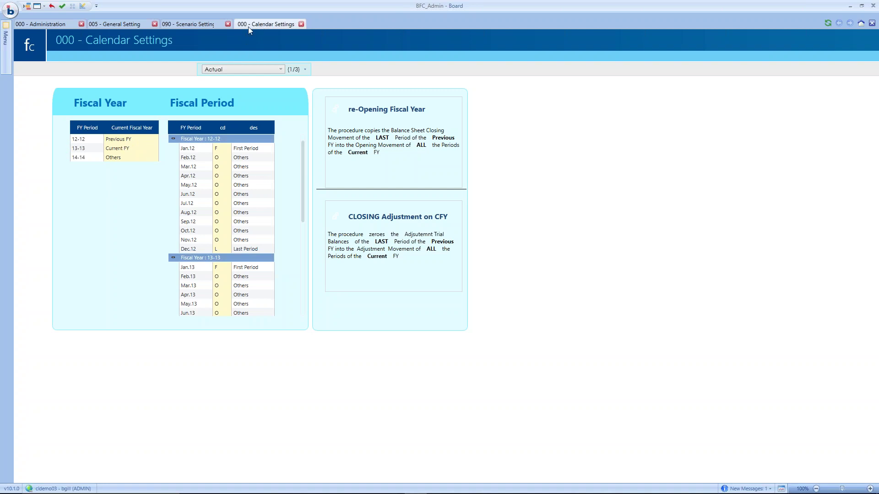
pyautogui.click(40, 26)
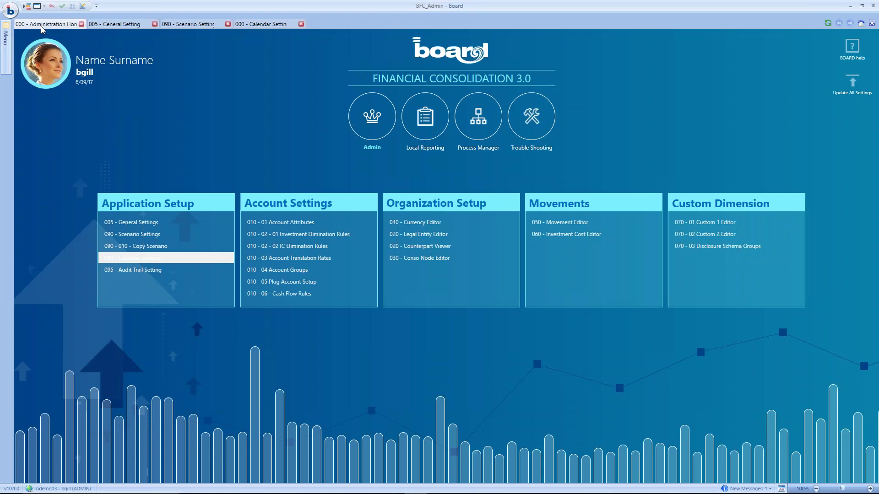
pyautogui.click(146, 271)
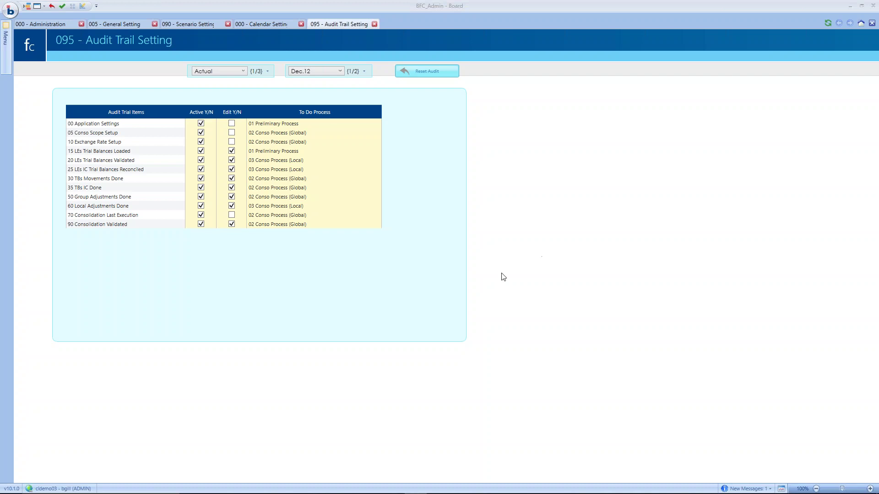
pyautogui.click(45, 23)
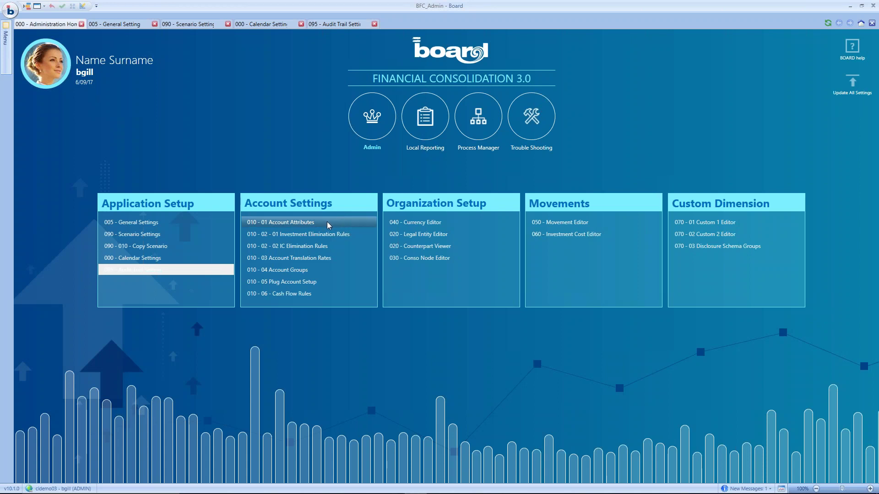
# Step: Examine the account flags on the 010 - 01 Account Attributes page
pyautogui.click(327, 222)
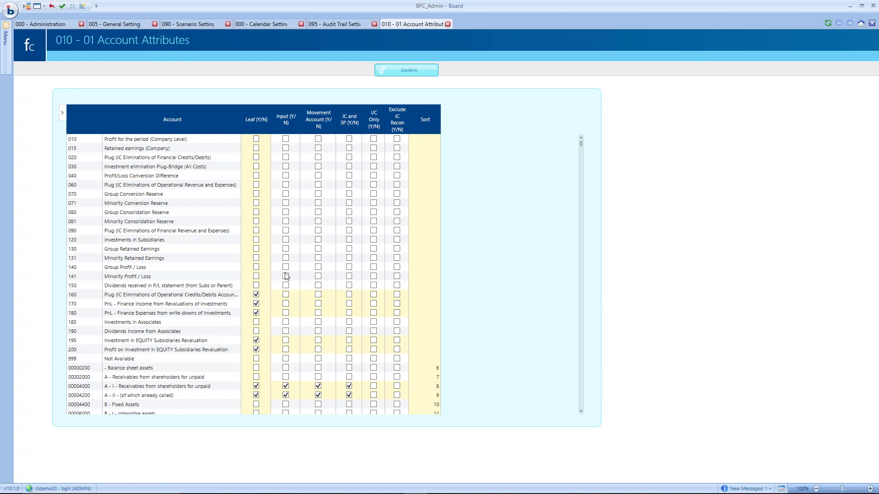
pyautogui.moveTo(328, 123)
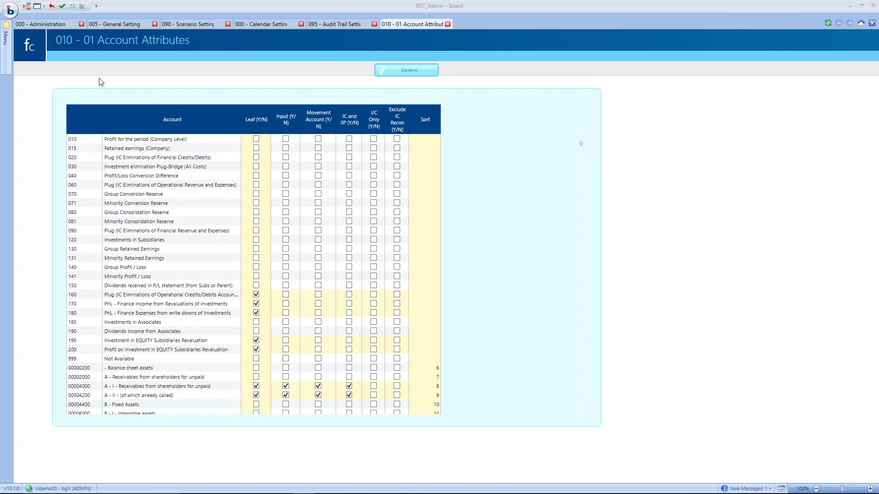
pyautogui.click(47, 25)
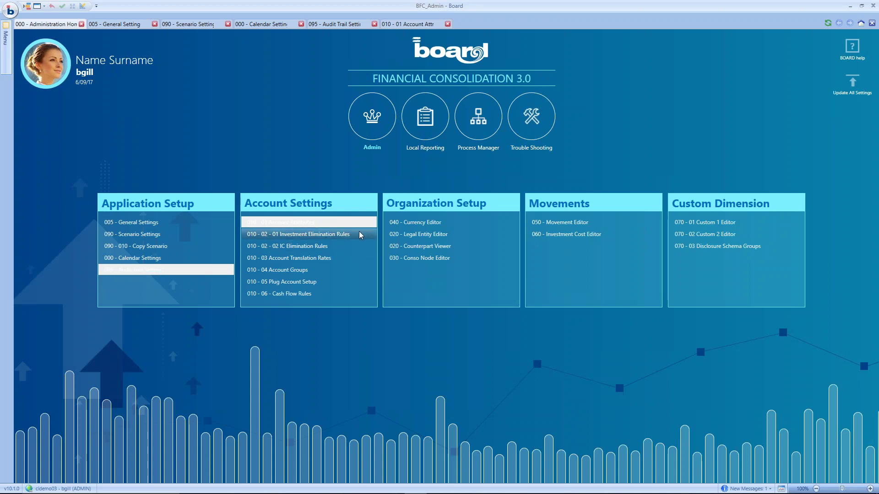
# Step: In 010 - 03 Account Translation Rates, set account 160 Plug to translate at the closing rate and save the entry
pyautogui.click(330, 260)
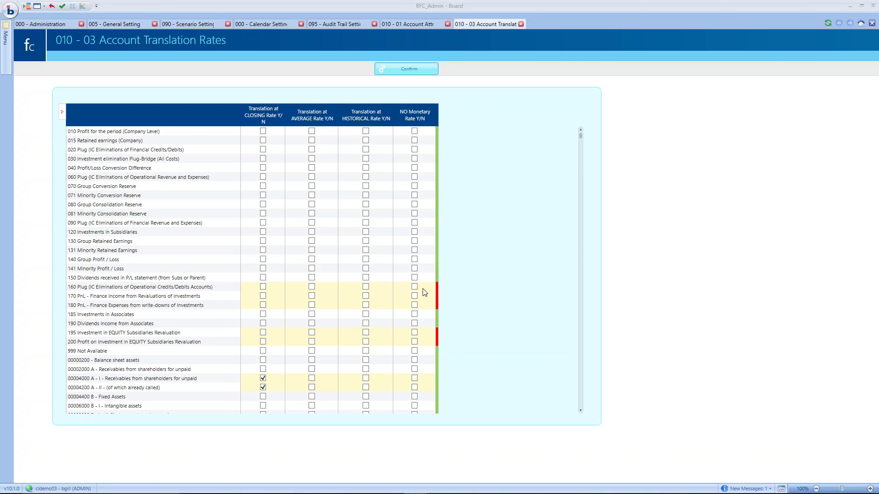
pyautogui.click(264, 287)
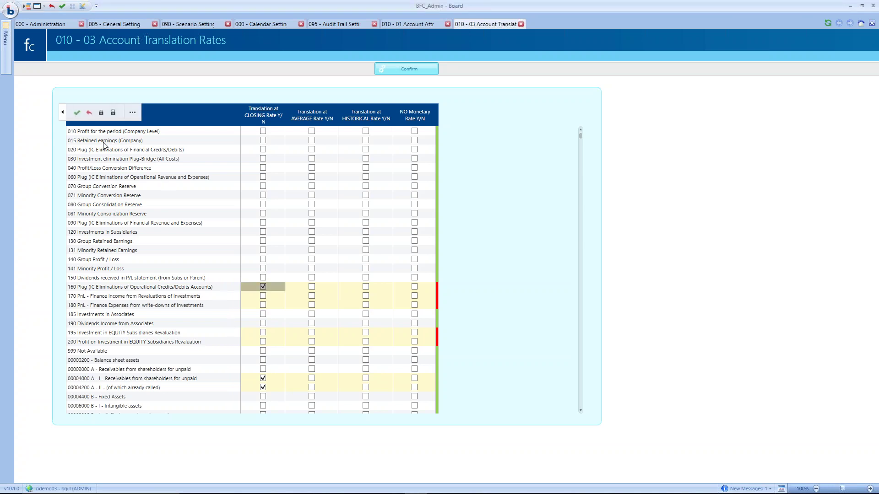
pyautogui.click(77, 113)
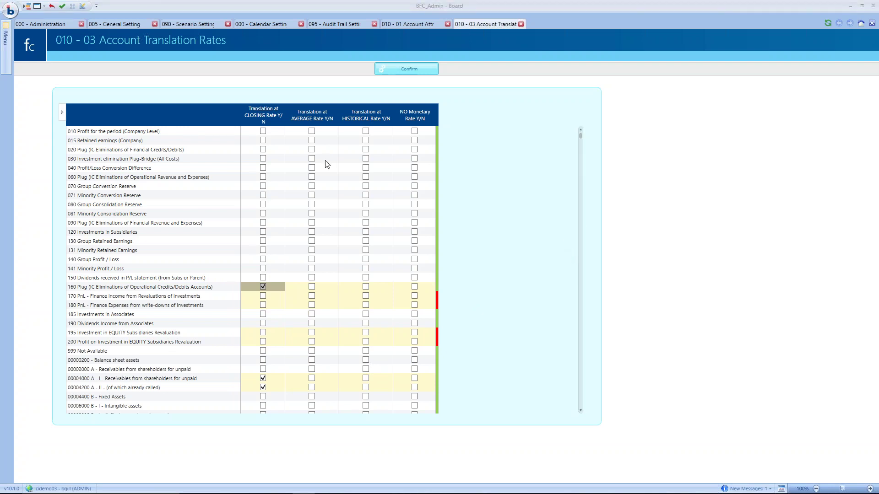
pyautogui.click(51, 26)
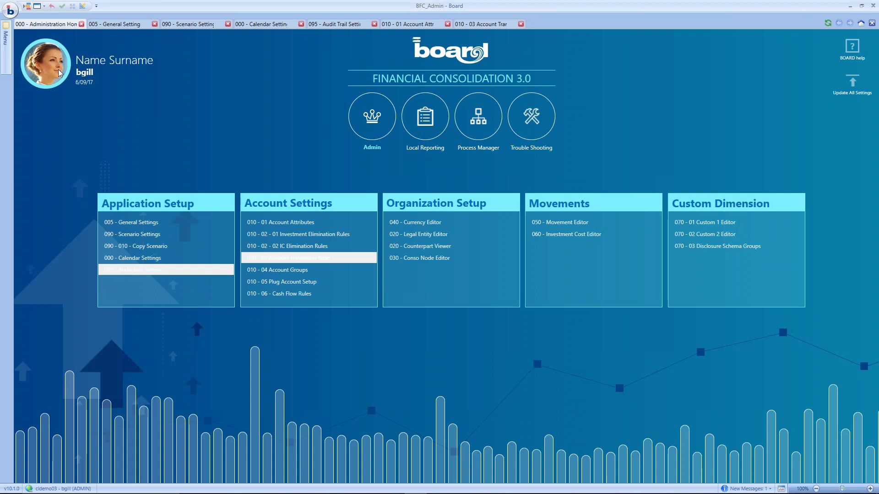
# Step: In 010 - 06 Cash Flow Rules, choose account 141 Minority Profit / Loss as a positive item for line 015 (Increase) Decrease in Trade AR
pyautogui.click(284, 295)
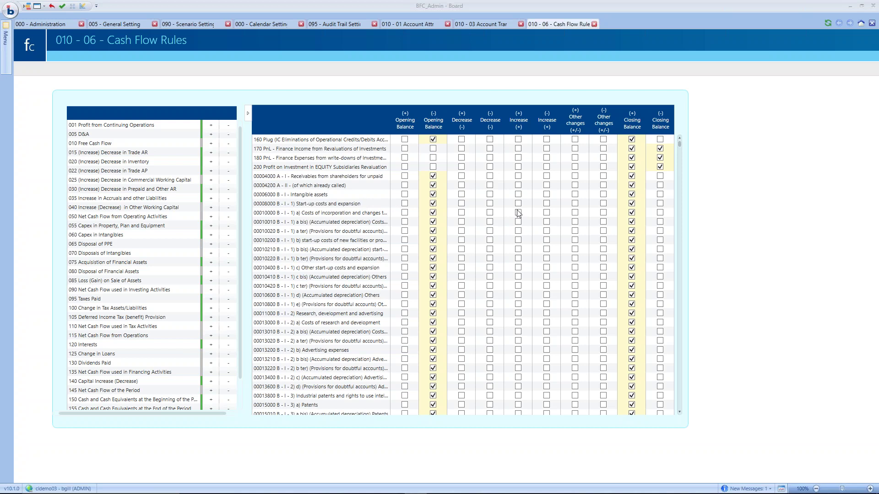
pyautogui.click(77, 155)
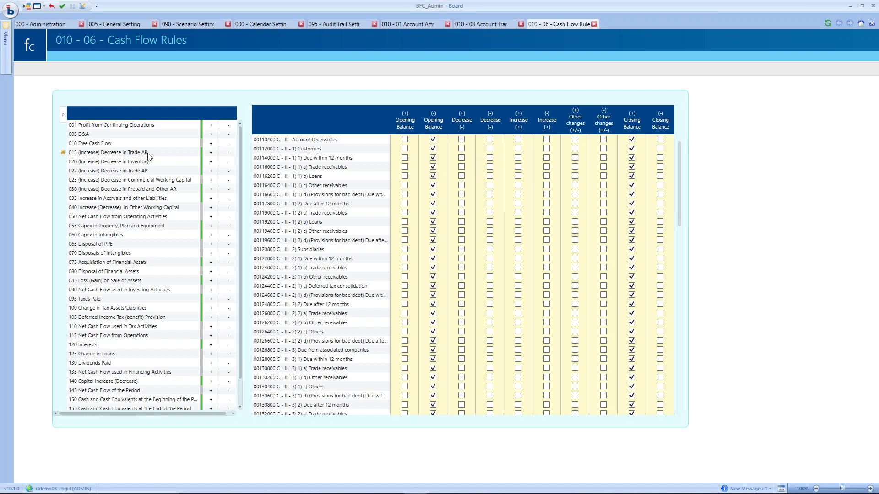
pyautogui.click(211, 156)
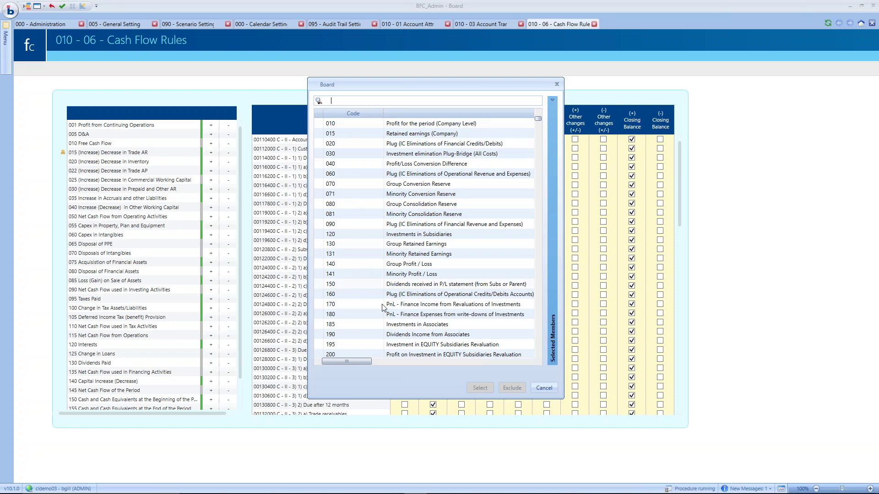
pyautogui.scroll(-7, 517, 320)
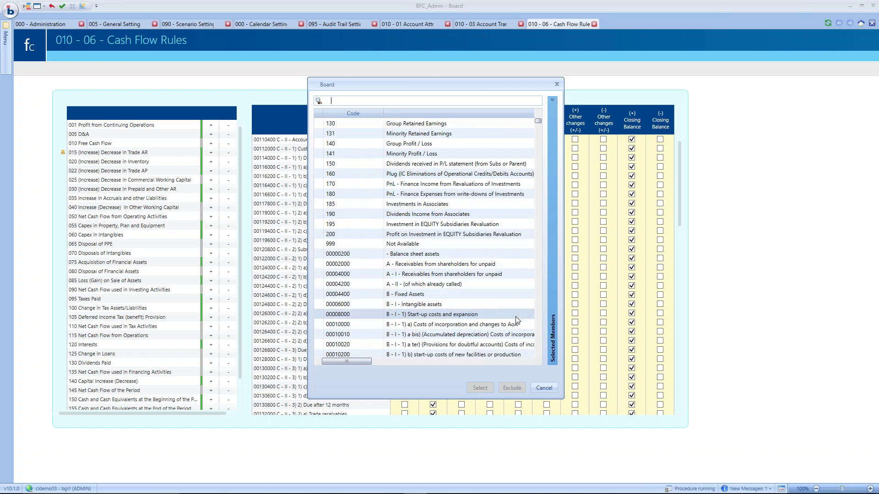
pyautogui.scroll(7, 518, 320)
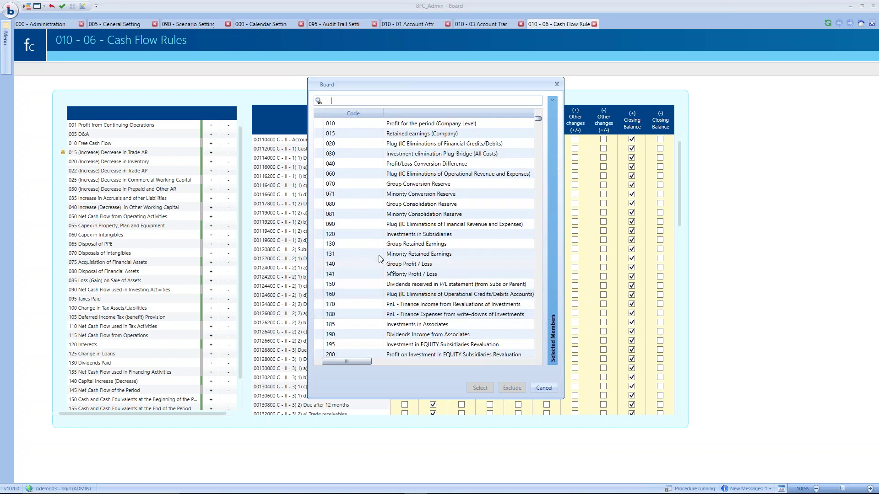
pyautogui.click(355, 275)
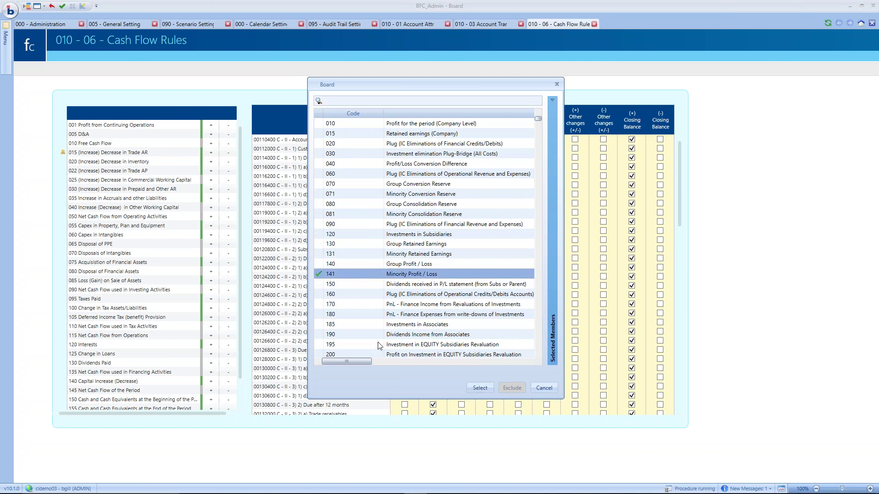
pyautogui.click(480, 389)
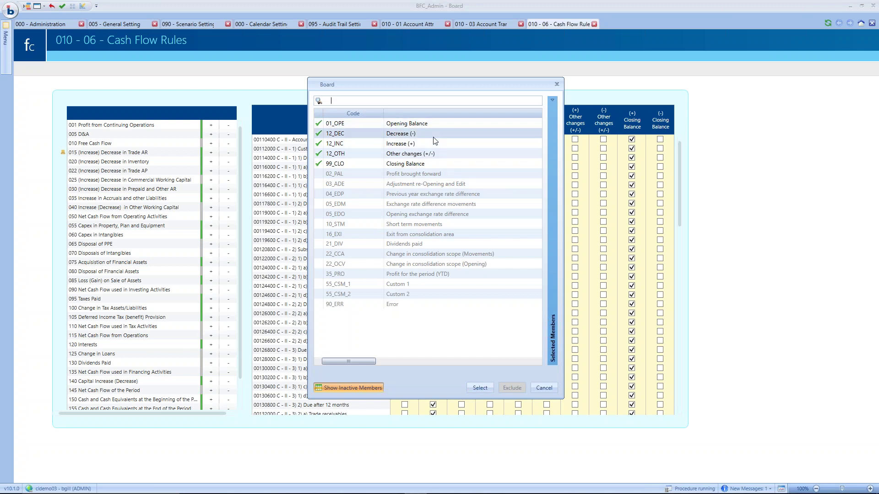
# Step: Restrict the added account's movements to 01_OPE Opening Balance only and apply the selection
pyautogui.click(337, 127)
pyautogui.moveTo(338, 140)
pyautogui.mouseDown()
pyautogui.moveTo(341, 202)
pyautogui.moveTo(346, 150)
pyautogui.mouseUp()
pyautogui.click(337, 125)
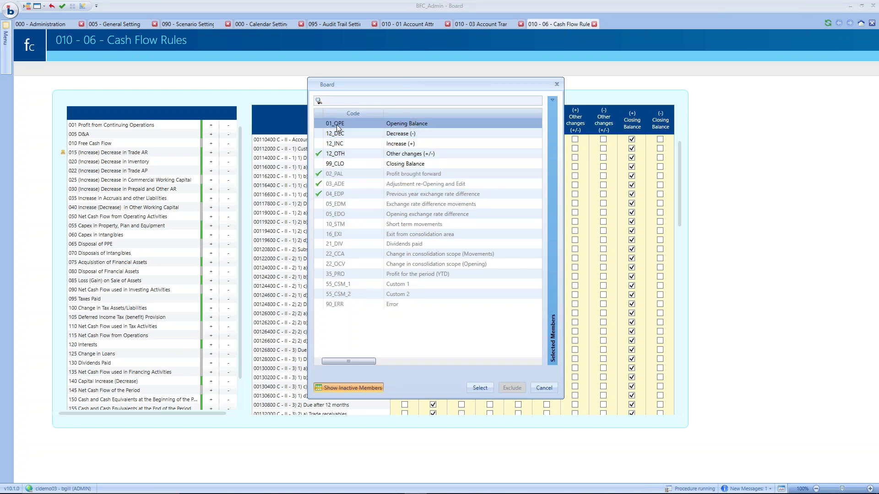
pyautogui.moveTo(334, 196); pyautogui.dragTo(339, 125)
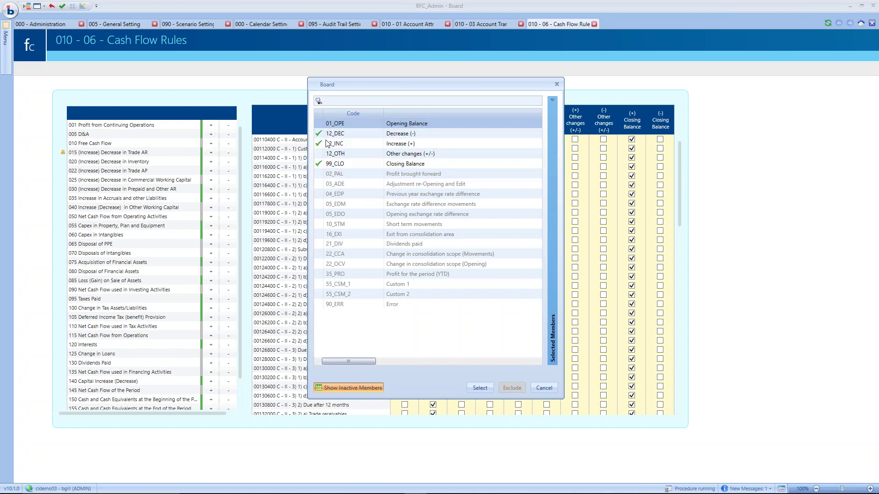
pyautogui.click(334, 134)
pyautogui.click(333, 143)
pyautogui.click(336, 165)
pyautogui.click(338, 124)
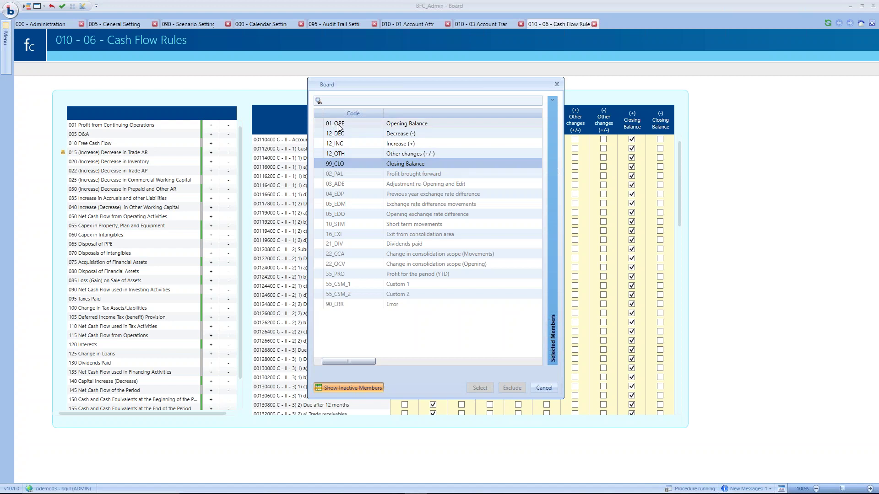
pyautogui.click(480, 388)
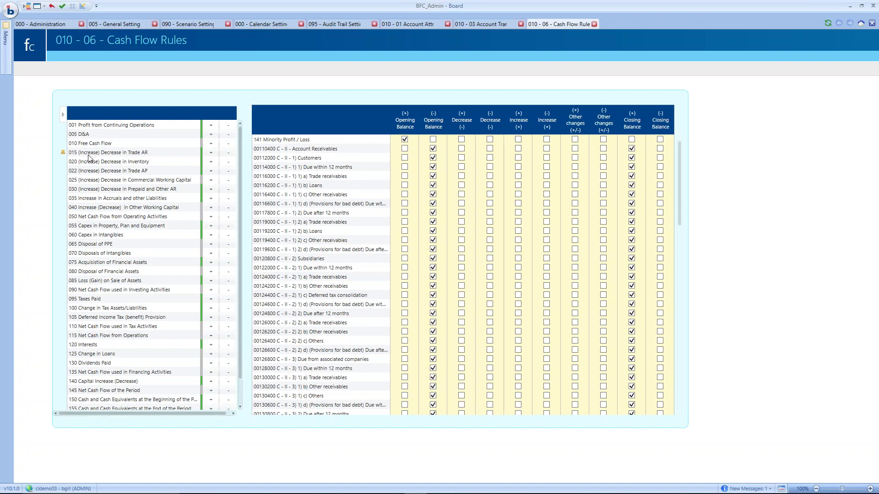
# Step: Examine the account and movement rules behind cash flow line 055 Capex in Property, Plan and Equipment
pyautogui.click(63, 226)
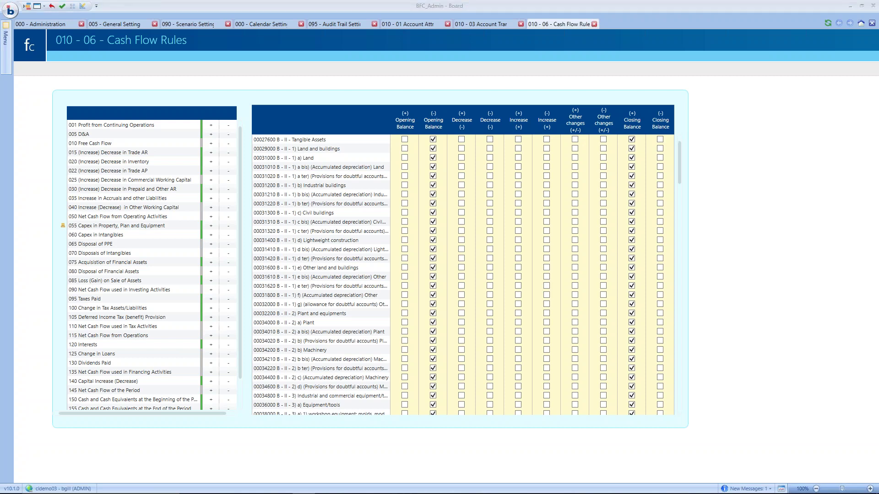
pyautogui.click(54, 24)
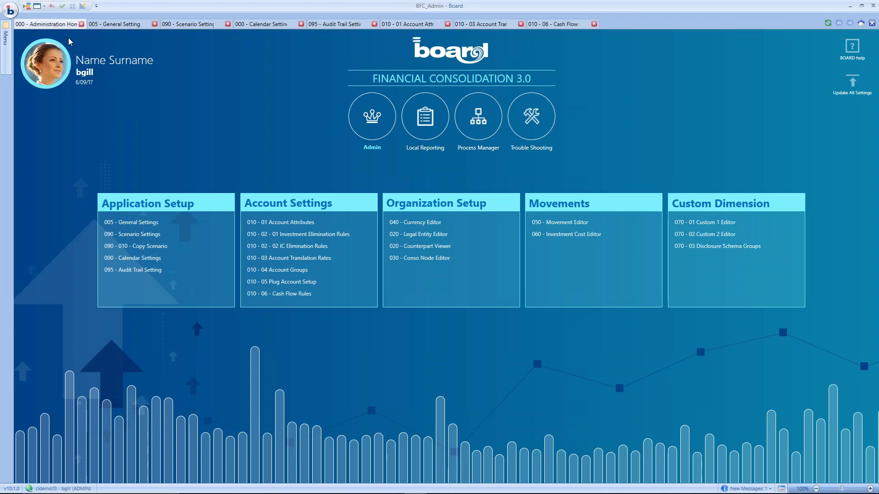
# Step: Compare the general currencies with the consolidation node currencies in 040 - Currency Editor, and return to the administration home
pyautogui.click(449, 226)
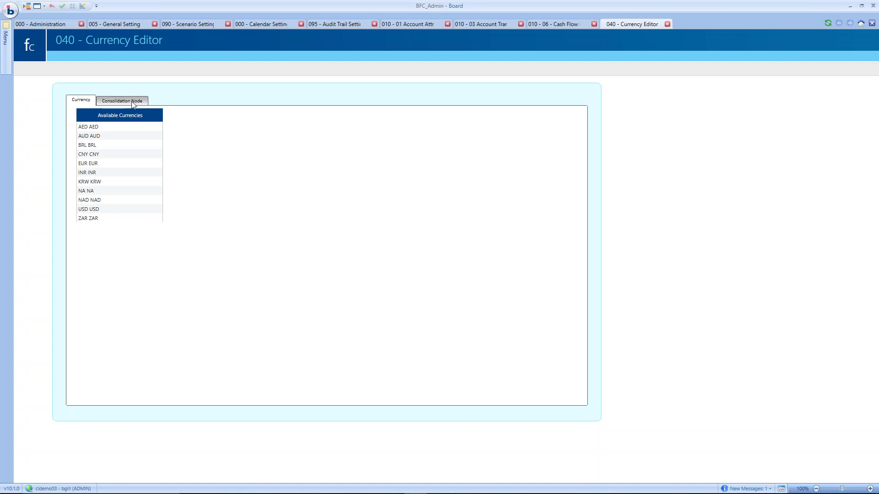
pyautogui.click(131, 101)
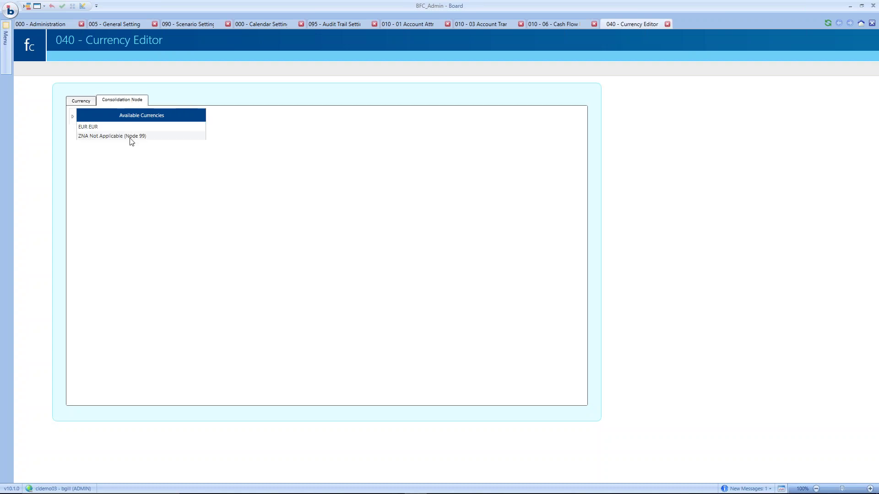
pyautogui.click(89, 102)
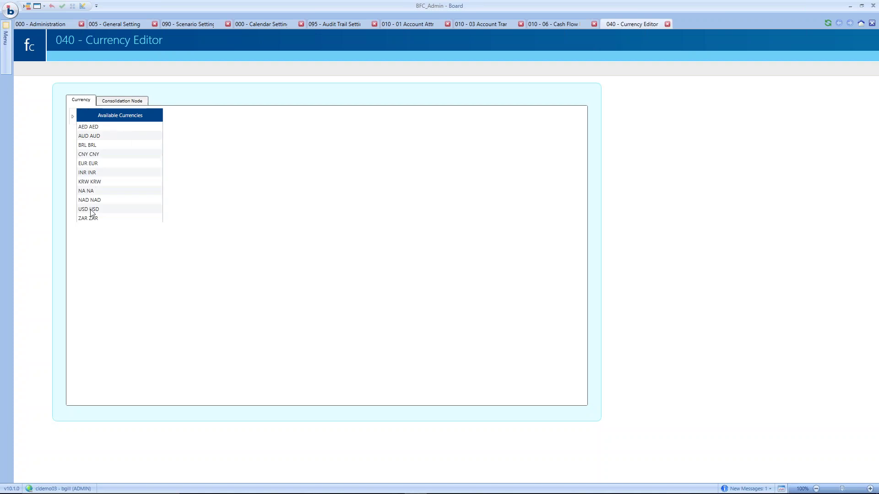
pyautogui.click(120, 102)
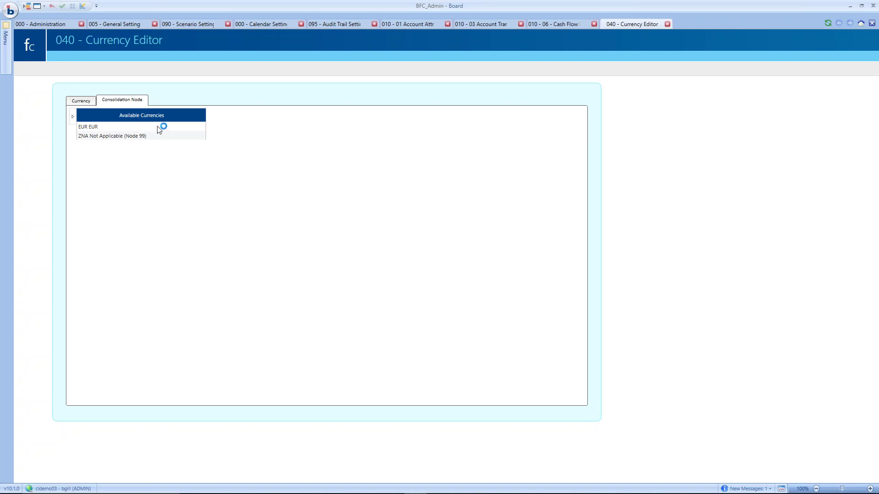
pyautogui.click(86, 101)
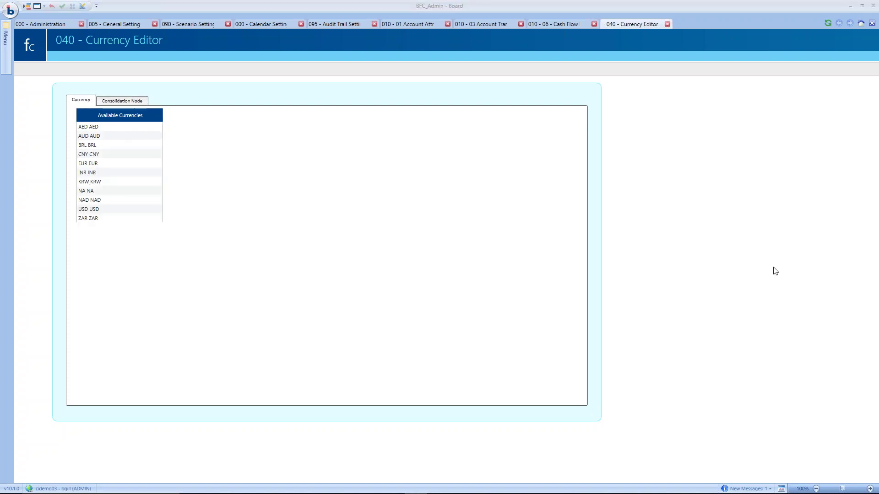
pyautogui.click(52, 24)
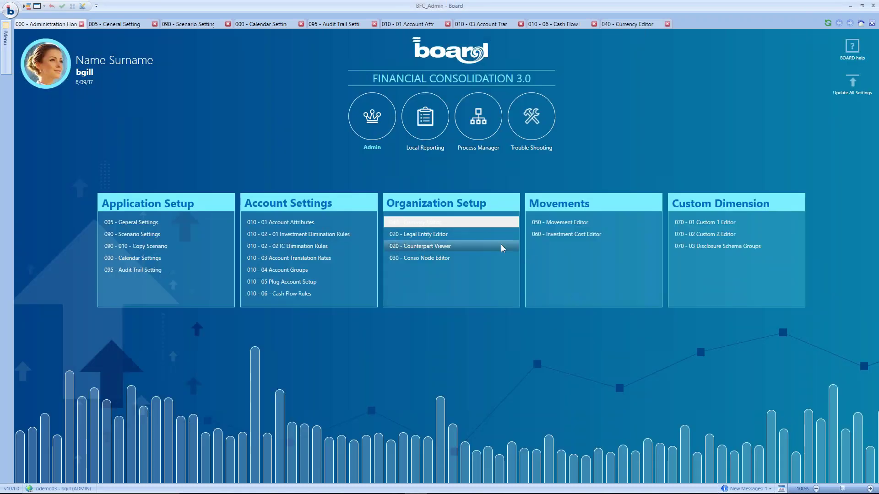
# Step: In 020 - Legal Entity Editor, mark entities 015, 016 and 017 as All Available, add IC Available for 016 PACIFIC GOODS LTD, and save
pyautogui.click(474, 235)
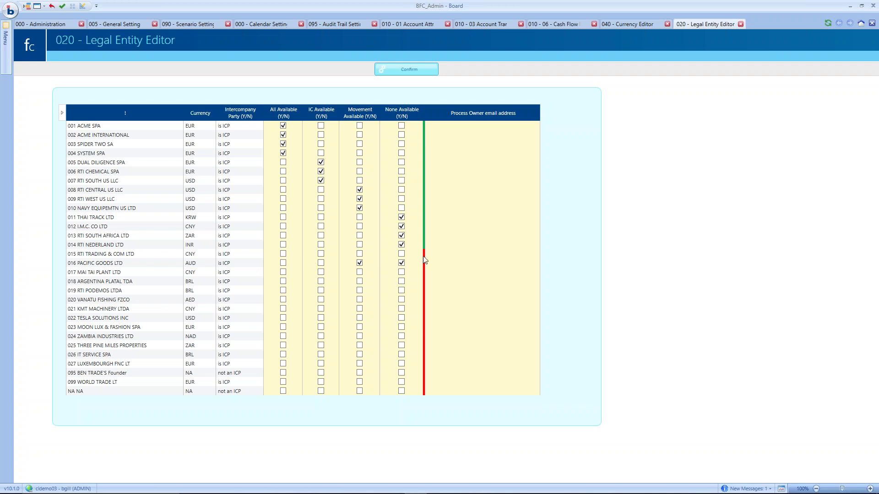
pyautogui.click(283, 254)
pyautogui.click(283, 254)
pyautogui.click(283, 263)
pyautogui.click(283, 273)
pyautogui.click(77, 113)
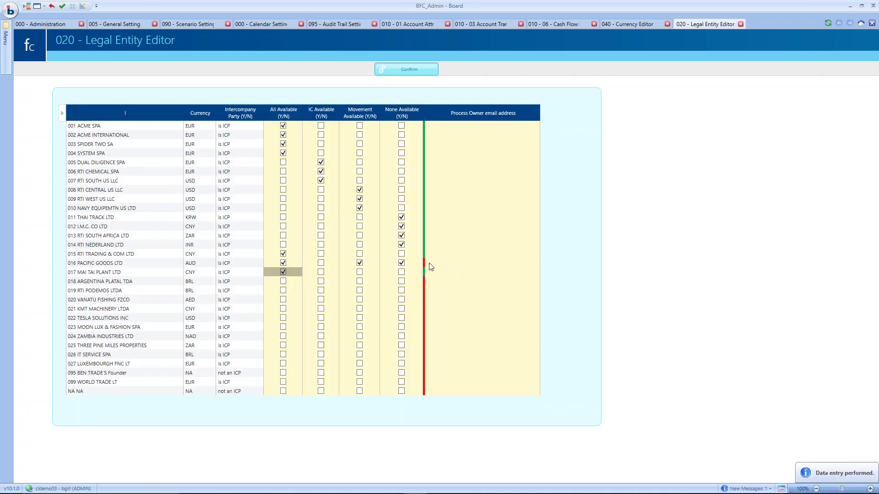
pyautogui.click(321, 263)
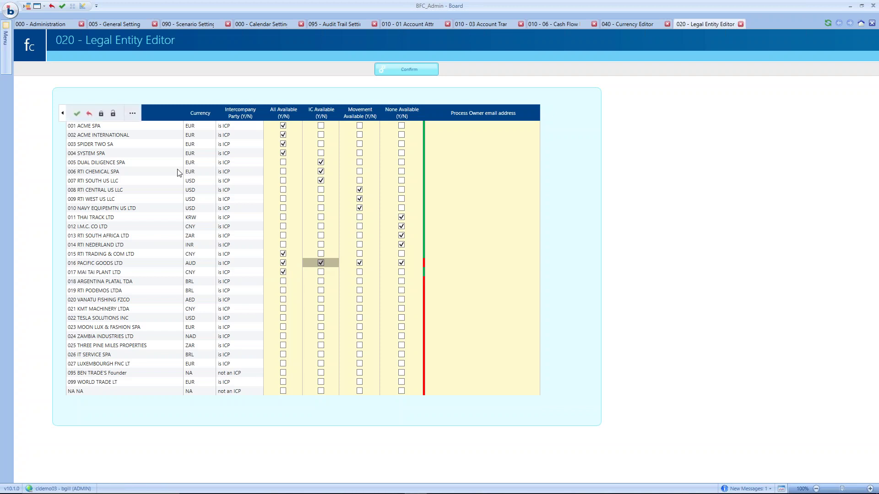
pyautogui.click(77, 113)
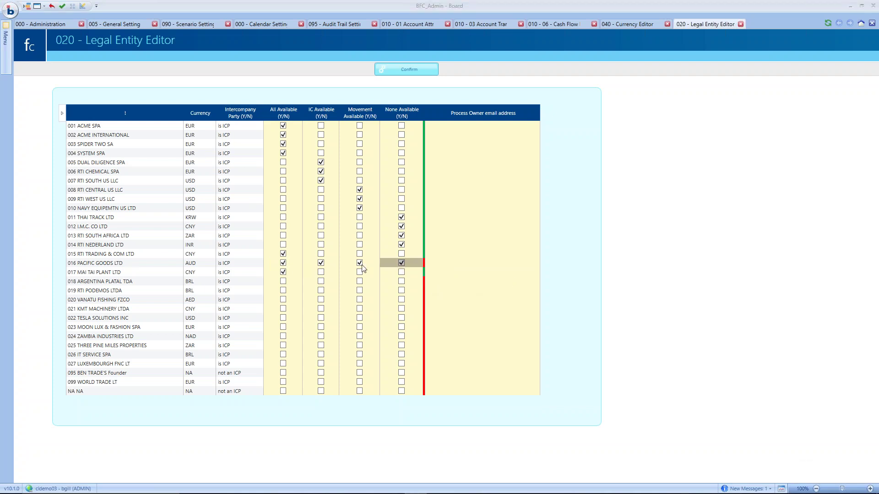
# Step: Clear the None, Movement and IC Available flags for 016 PACIFIC GOODS LTD and save the entries
pyautogui.click(402, 264)
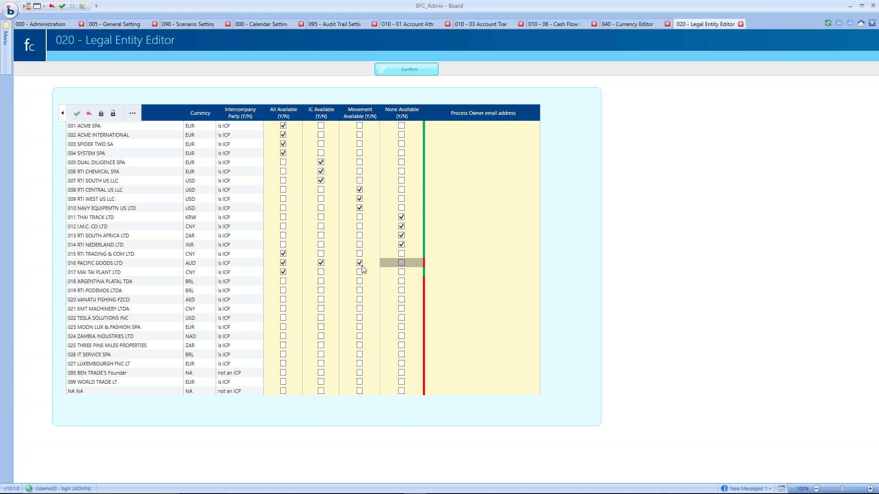
pyautogui.click(360, 264)
pyautogui.click(321, 264)
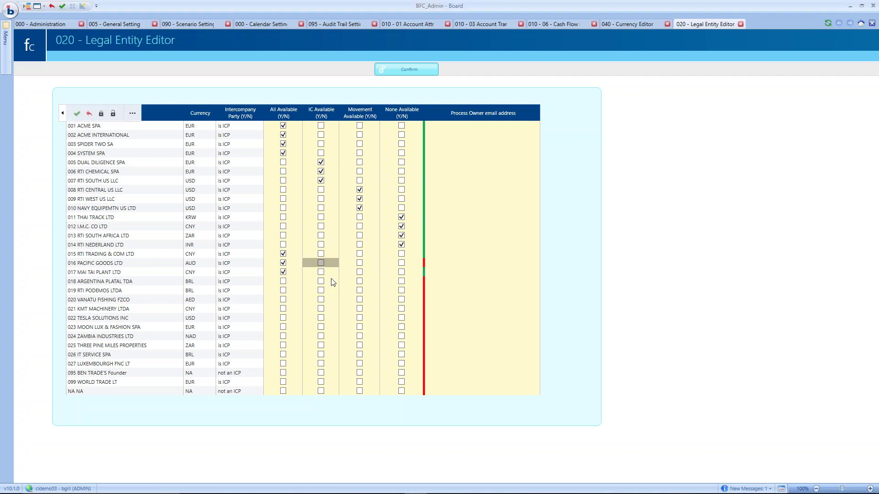
pyautogui.click(77, 114)
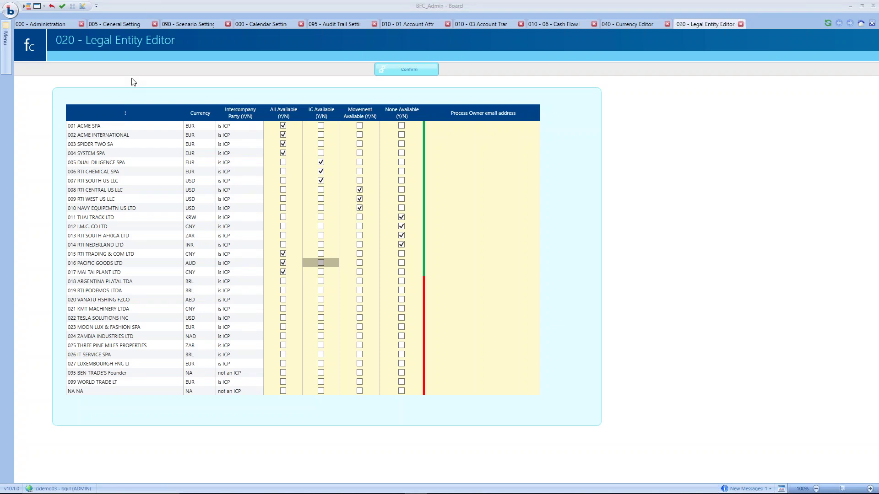
# Step: Review the movement attributes and the movement group matrix in 050 - Movement Editor, and return to the administration home
pyautogui.click(57, 23)
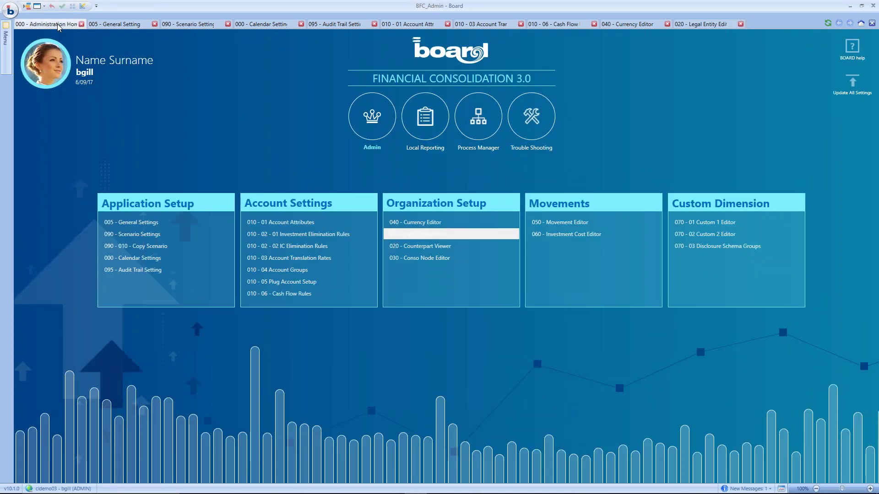
pyautogui.click(601, 225)
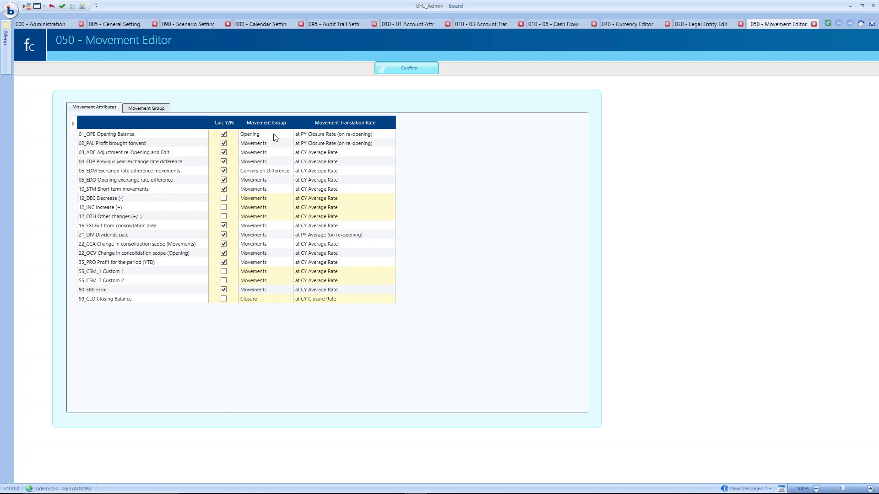
pyautogui.click(143, 109)
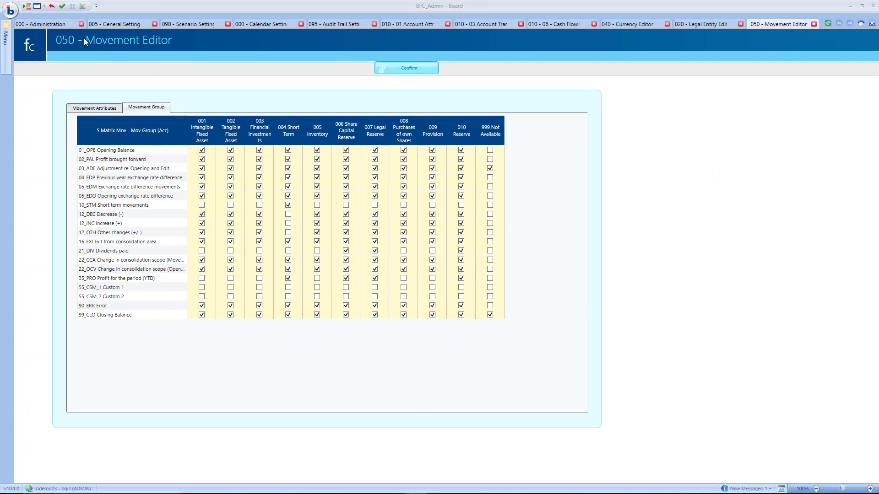
pyautogui.click(62, 28)
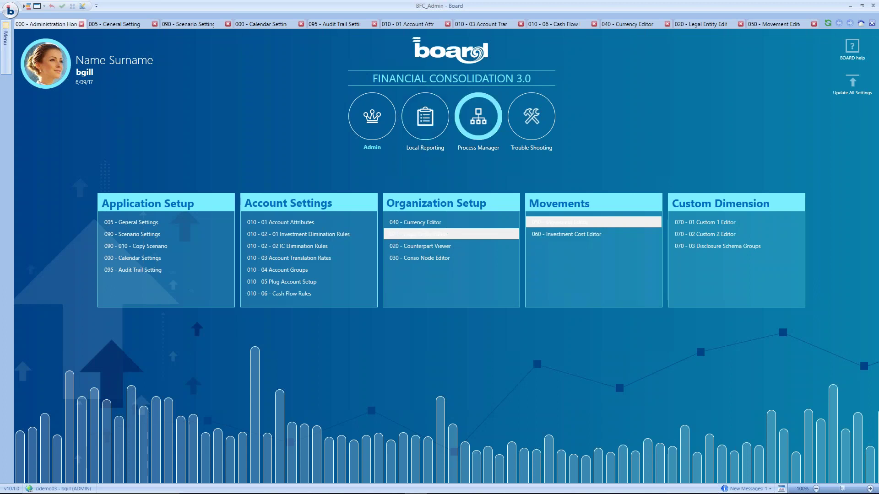
# Step: Open the shared capsule BFC_Process_Manager.cpsx from the BFC 3.0 folder
pyautogui.click(11, 10)
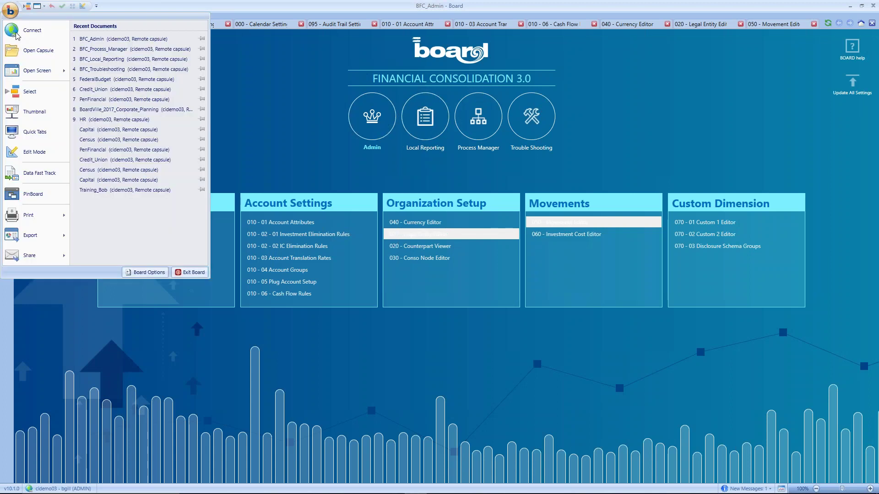
pyautogui.click(28, 54)
pyautogui.click(380, 201)
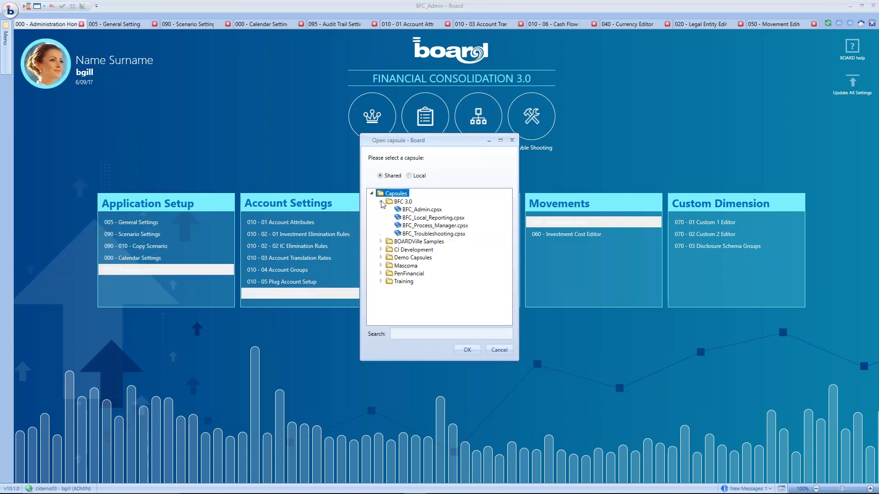
pyautogui.click(422, 225)
pyautogui.click(467, 350)
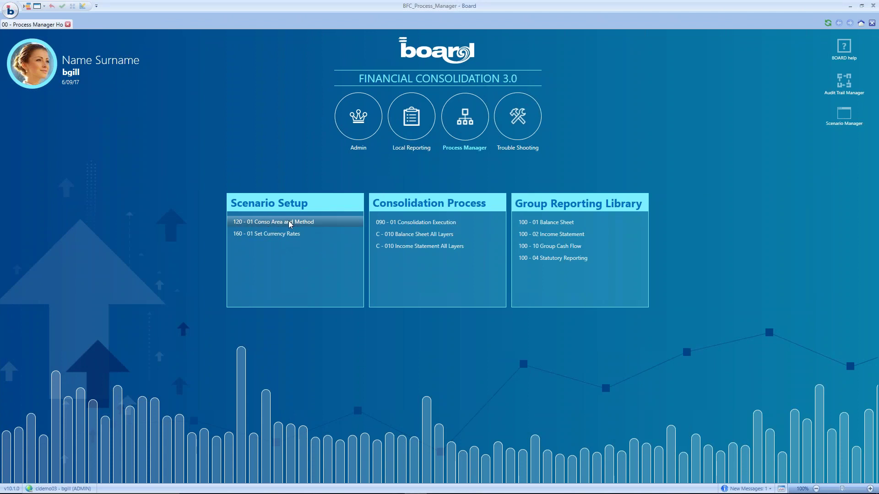
# Step: In 120 - 01 Conso Area and Method, examine the consolidation methods offered for 002 ACME INTERNATIONAL, cancel the choice, and return to the Process Manager home
pyautogui.click(306, 224)
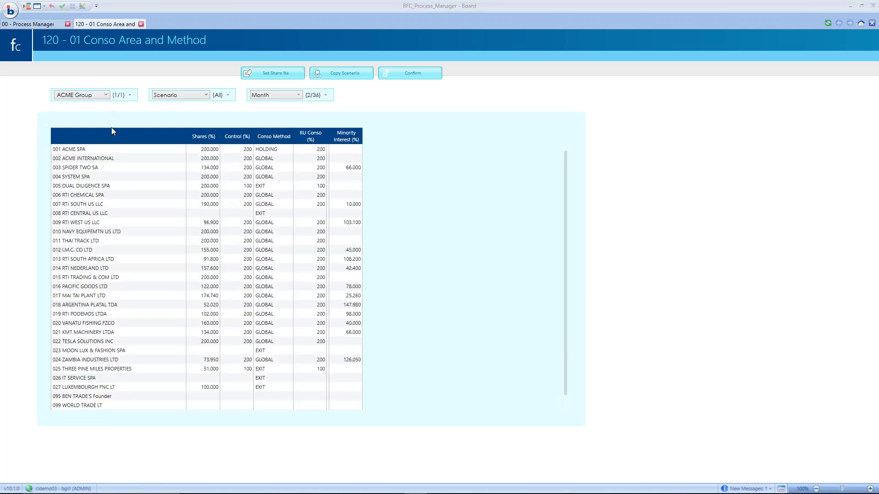
pyautogui.click(215, 159)
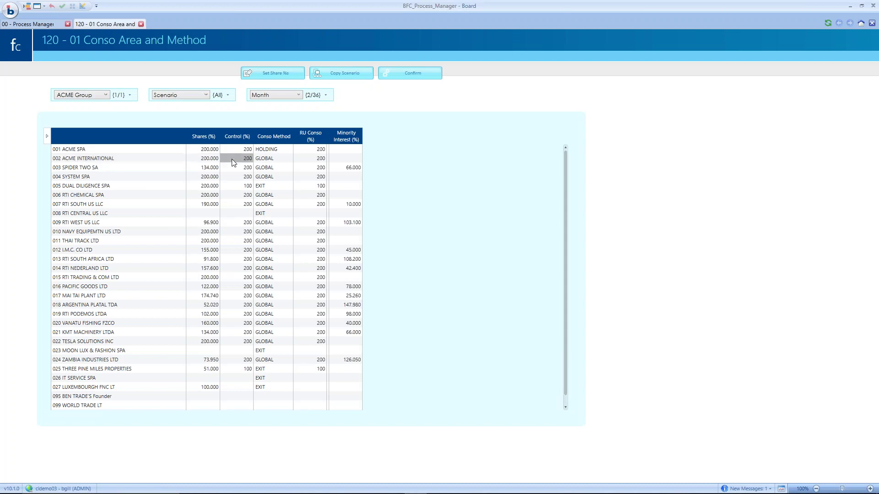
pyautogui.doubleClick(276, 158)
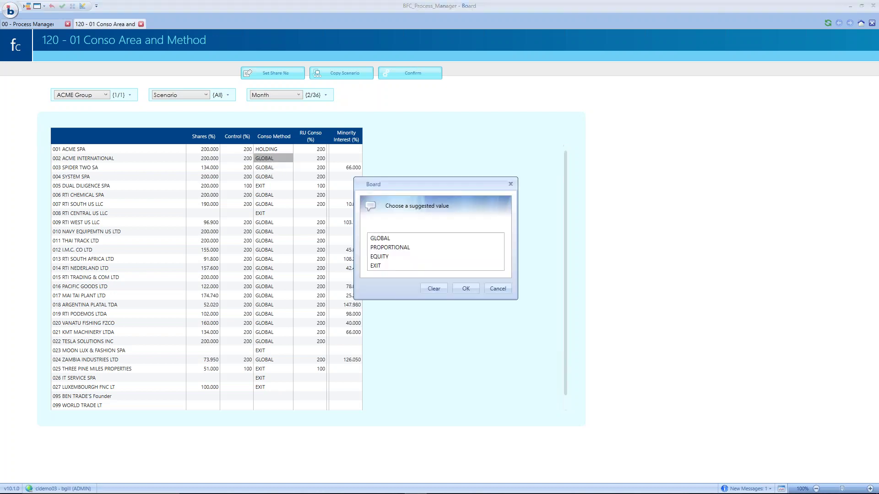
pyautogui.click(426, 251)
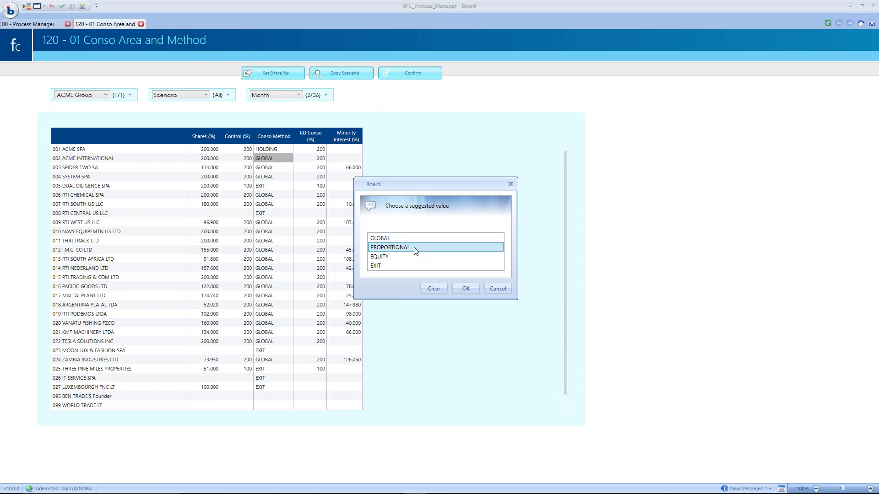
pyautogui.click(403, 259)
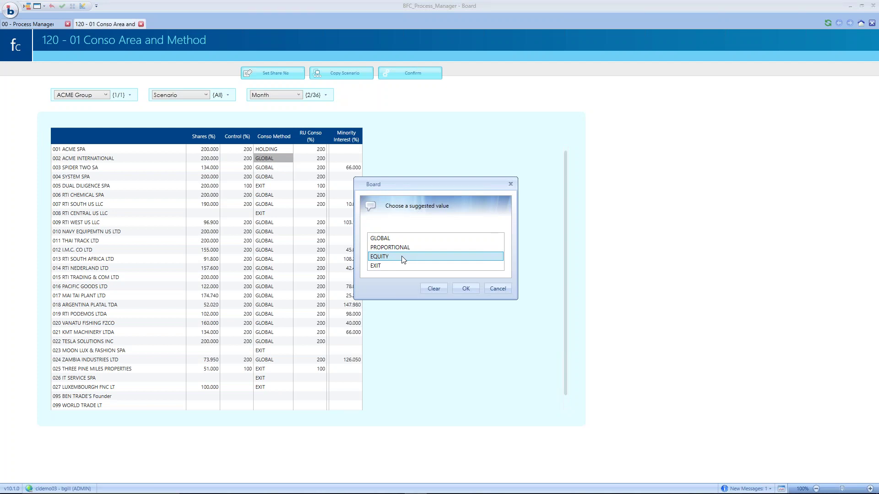
pyautogui.click(394, 266)
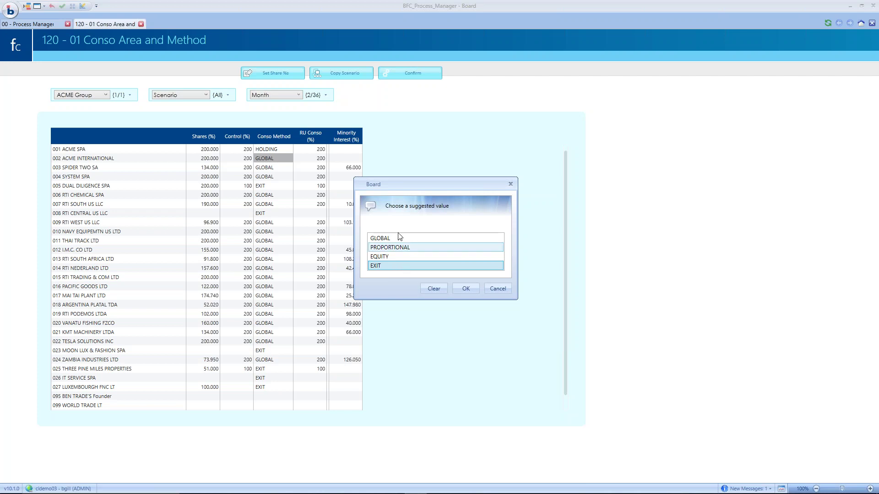
pyautogui.click(498, 289)
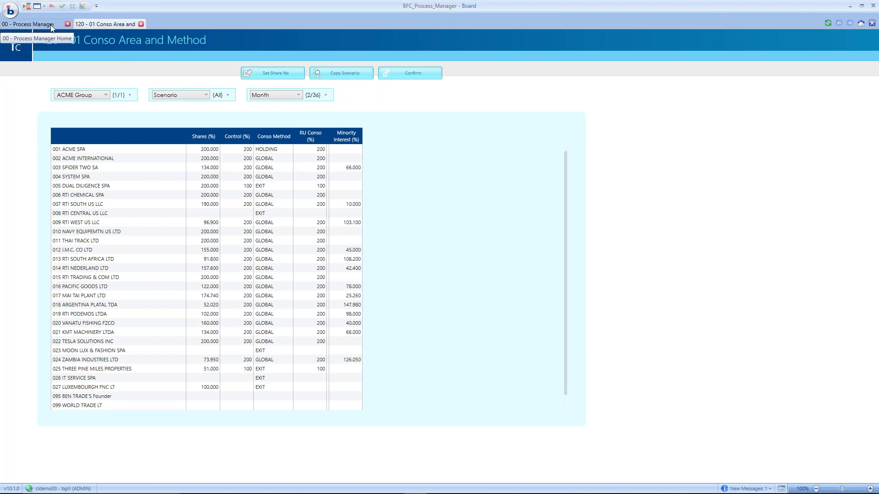
pyautogui.click(51, 27)
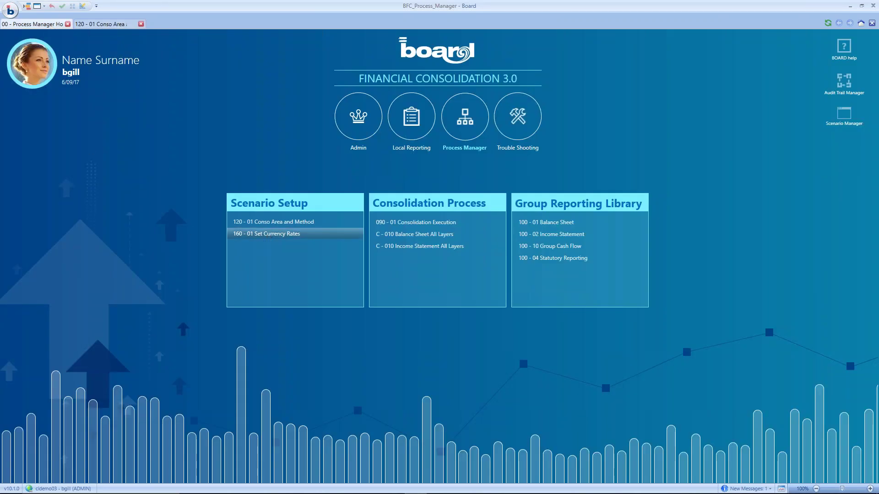
# Step: Examine the closing and average rates in 160 - 01 Set Currency Rates, and return to the Process Manager home
pyautogui.click(270, 234)
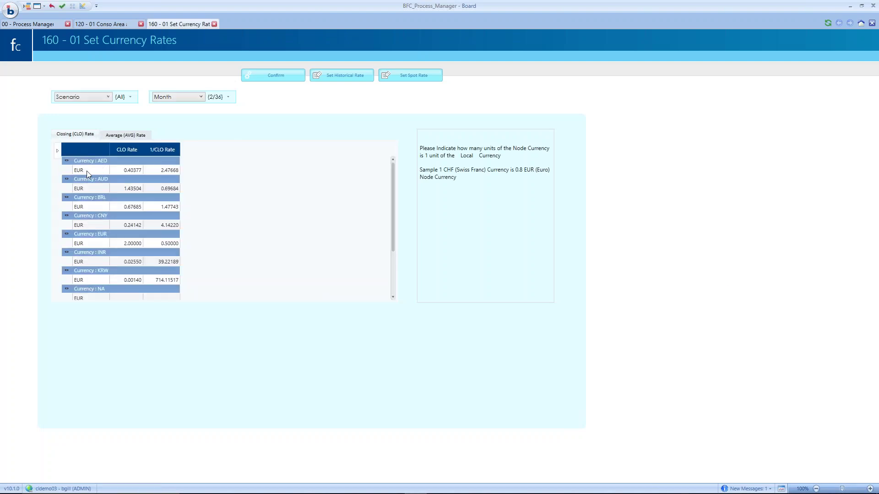
pyautogui.click(131, 172)
pyautogui.click(168, 170)
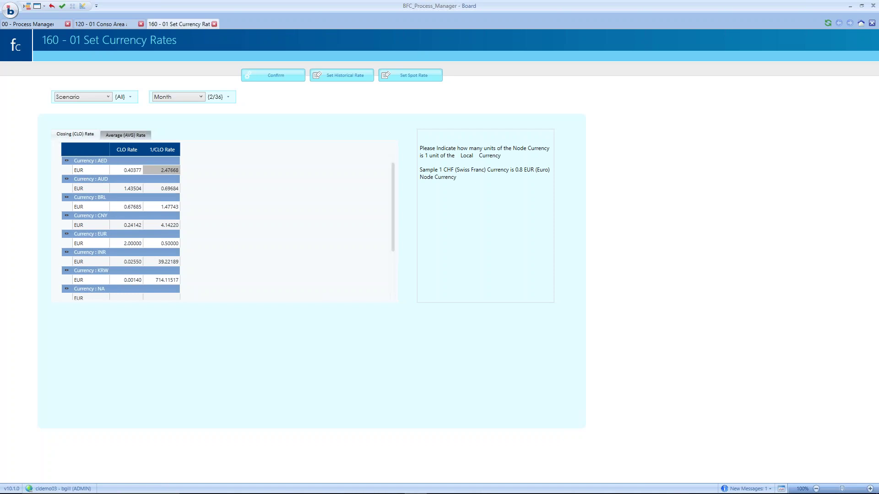
pyautogui.click(125, 135)
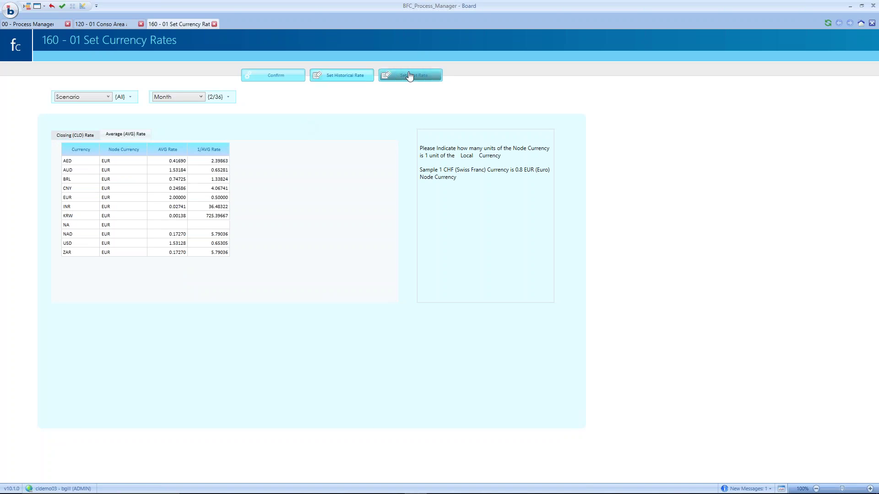
pyautogui.click(108, 97)
pyautogui.click(194, 93)
pyautogui.click(192, 94)
pyautogui.click(496, 107)
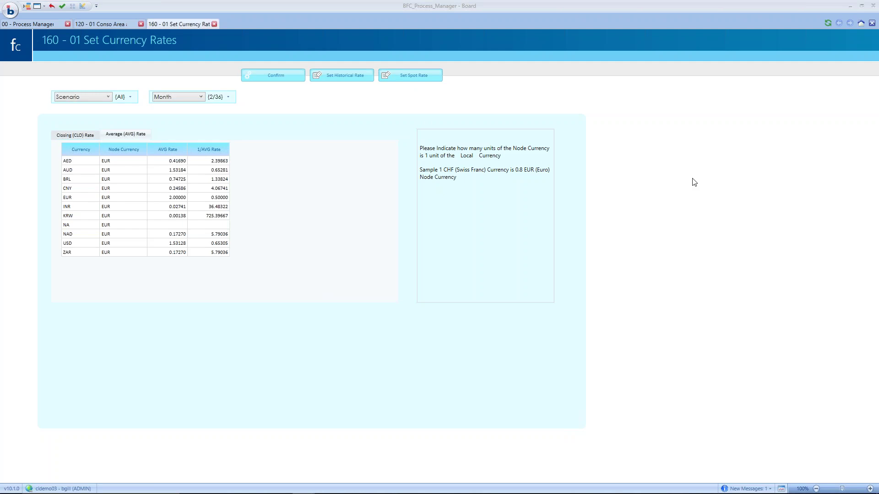
pyautogui.click(29, 26)
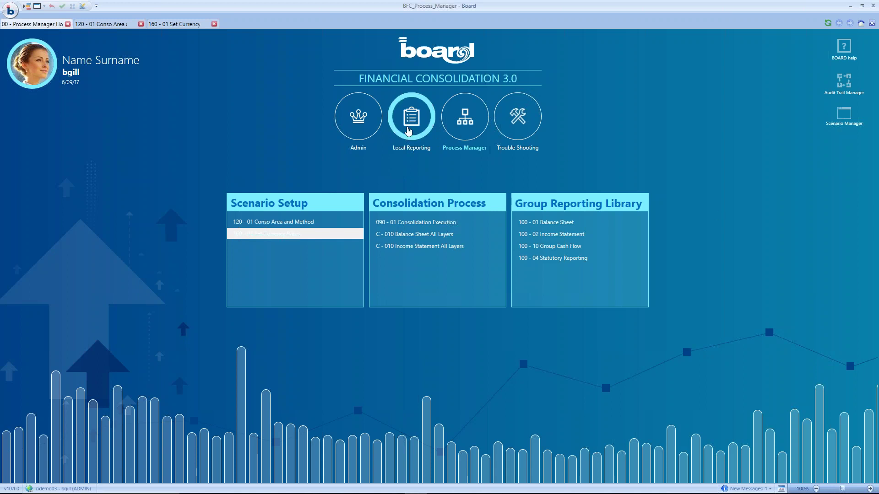
# Step: Switch to Local Reporting, review the ACME SPA Actual Dec.12 balances in 005 - Batch Data Loading, and return to its home
pyautogui.click(409, 131)
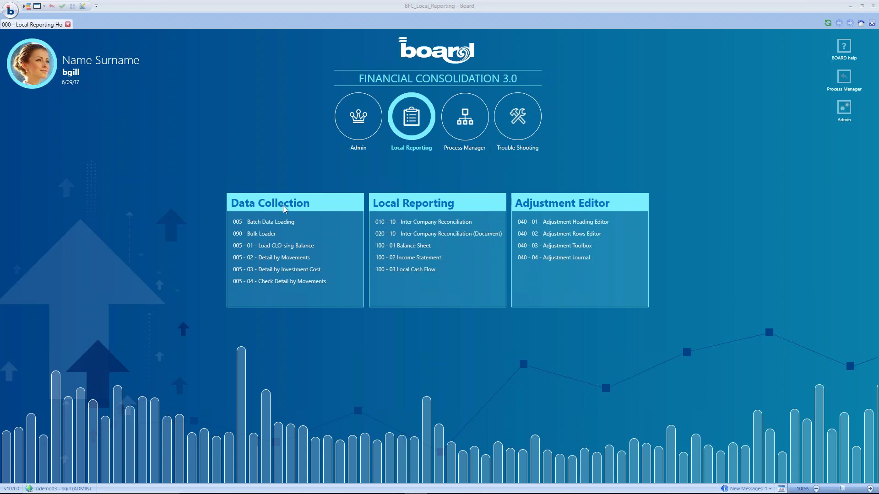
pyautogui.click(284, 228)
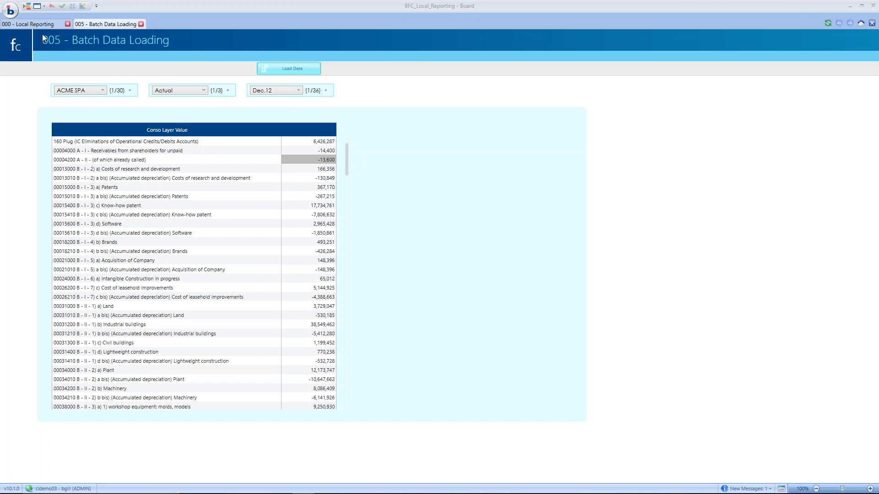
pyautogui.click(34, 23)
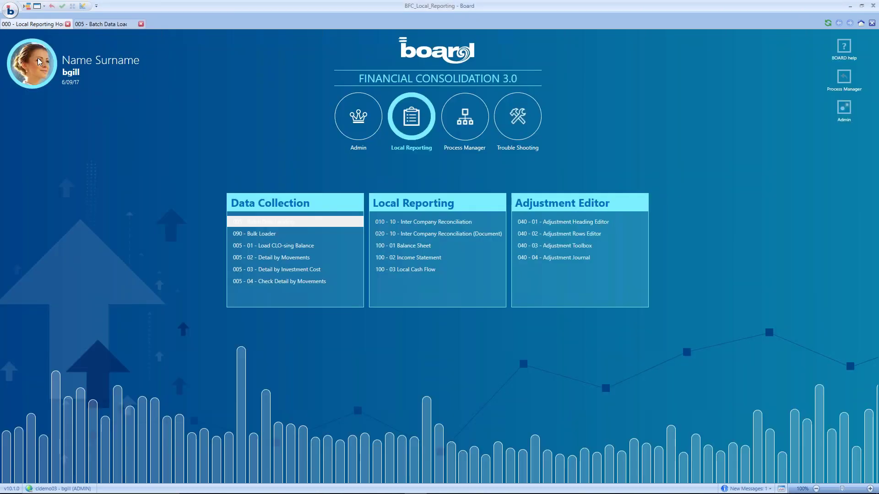
# Step: Open 090 - Bulk Loader and examine which local accounts are mapped to group accounts
pyautogui.click(270, 234)
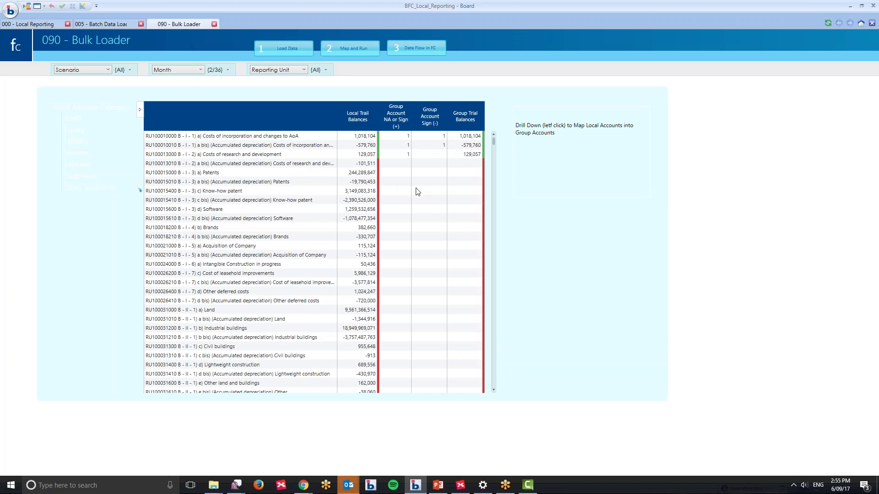
pyautogui.click(226, 166)
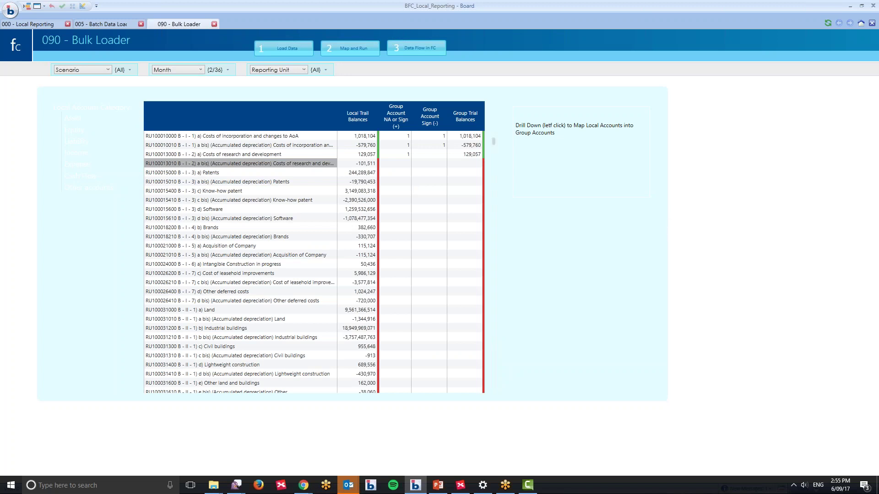
pyautogui.click(398, 164)
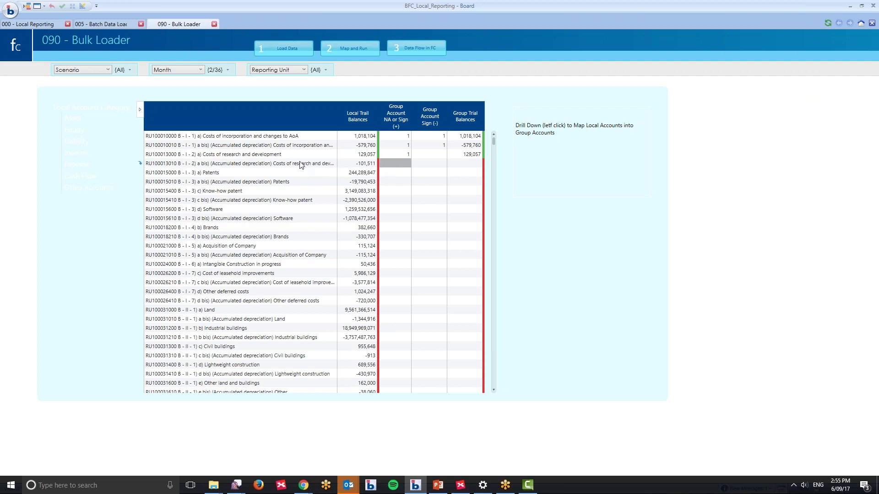
pyautogui.hotkey('alt', 'Tab')
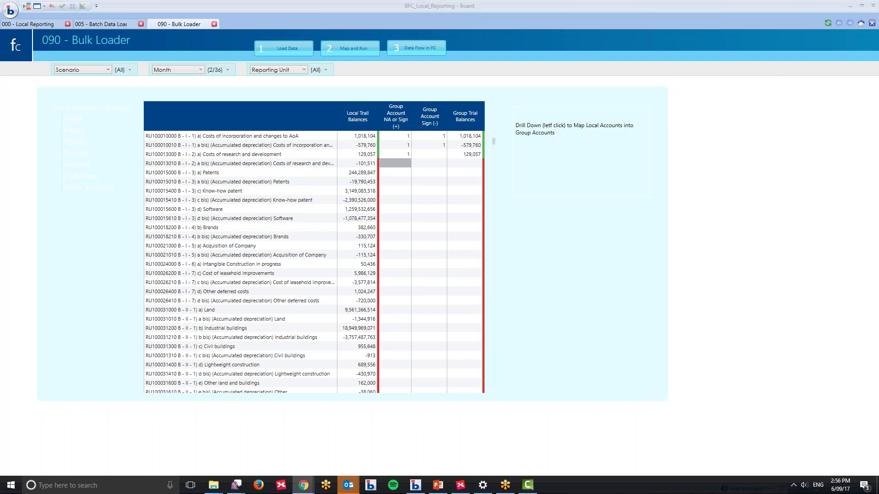
# Step: Map local account RU100015000 Patents to group account 00010020 with sign (+) and to 00015000 Patents with sign (-)
pyautogui.click(212, 176)
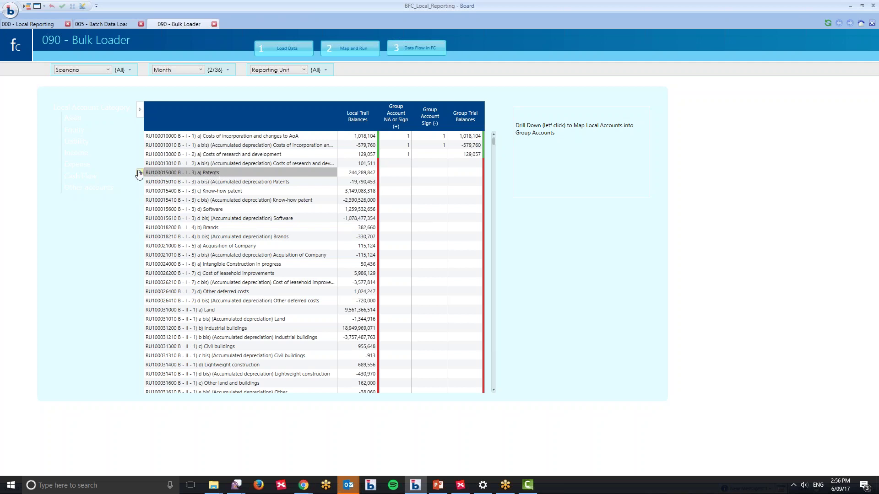
pyautogui.click(139, 174)
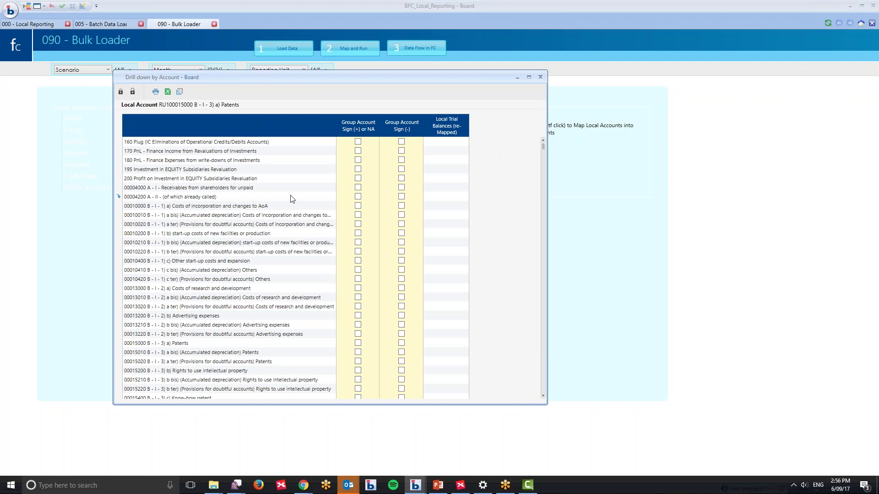
pyautogui.click(358, 224)
pyautogui.click(358, 224)
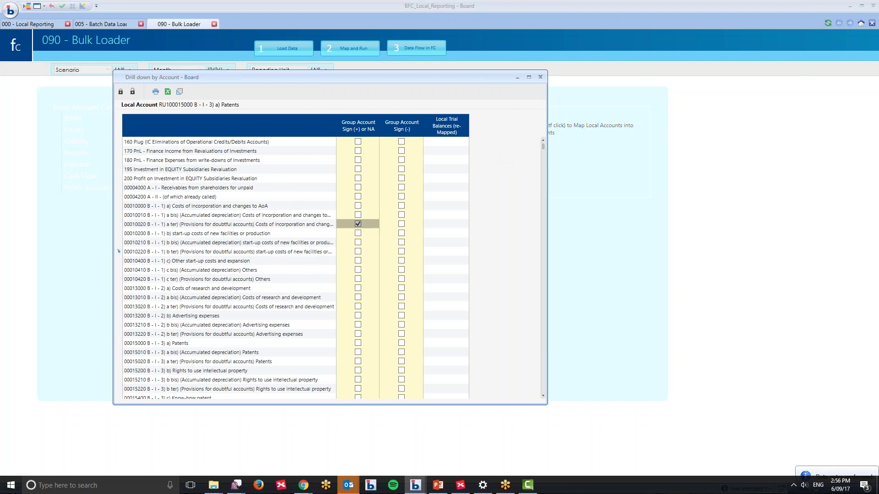
pyautogui.click(403, 344)
pyautogui.click(403, 345)
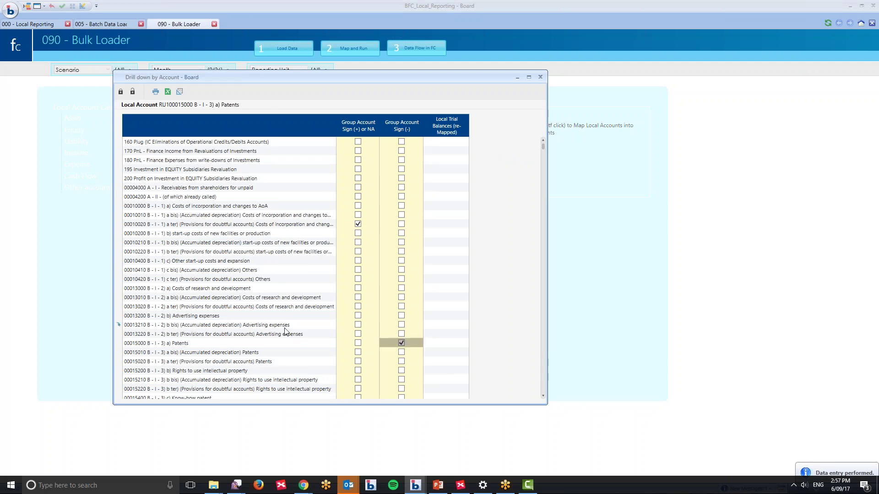
pyautogui.click(540, 78)
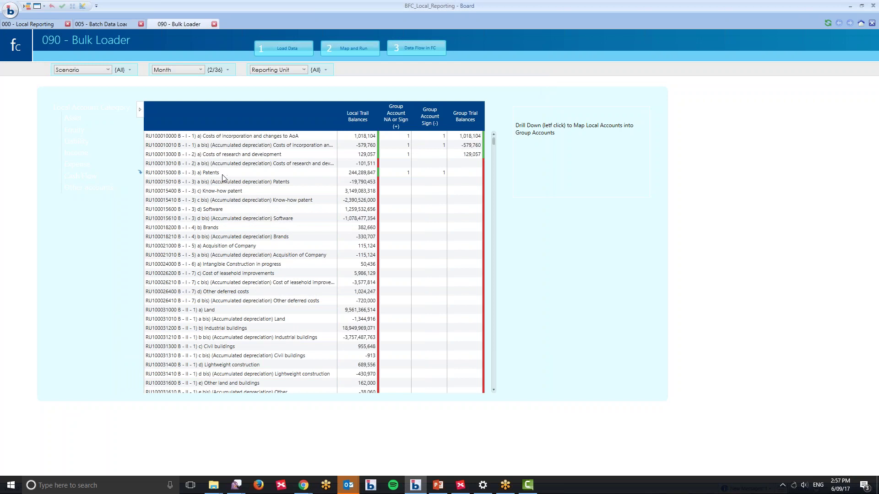
# Step: Review the mapping shown for the Patents account and return to the Local Reporting home
pyautogui.click(367, 173)
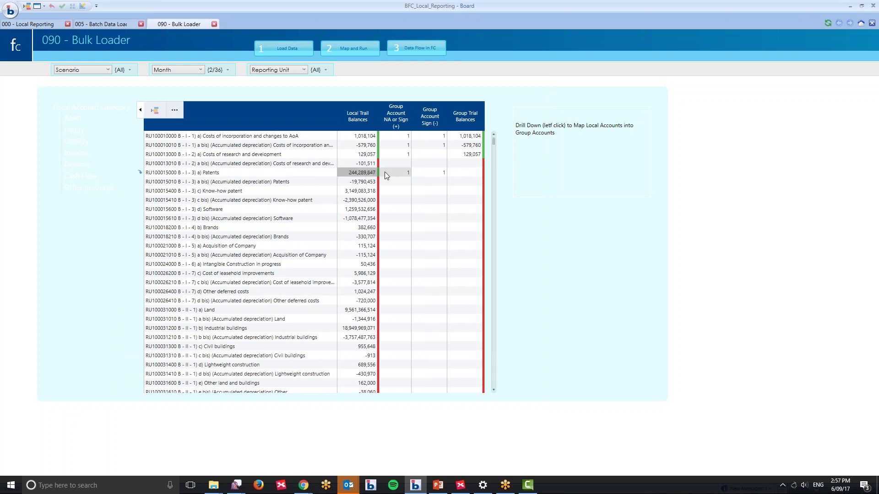
pyautogui.click(318, 173)
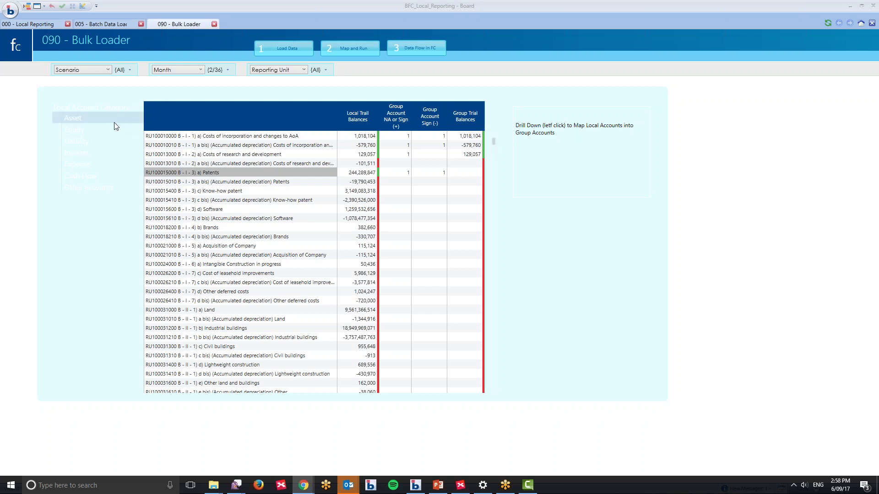
pyautogui.click(20, 25)
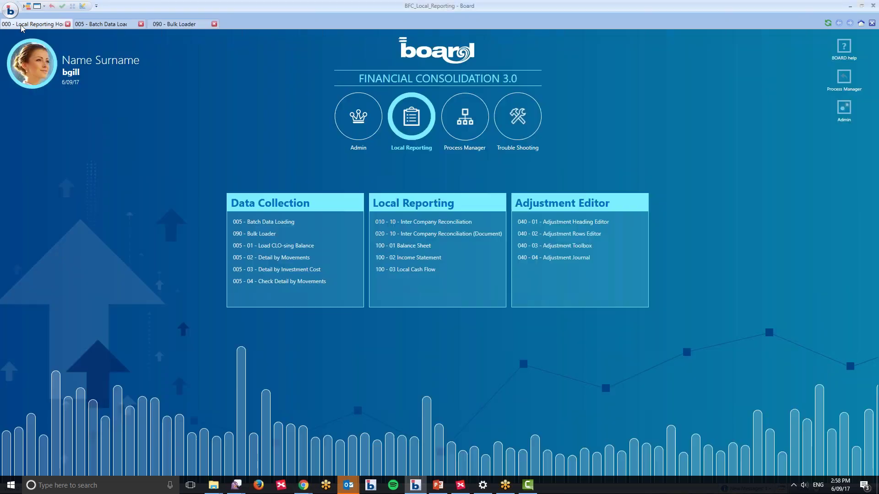
# Step: Open 010 - 10 - Inter Company Reconciliation and restrict the reporting unit to ACME SPA
pyautogui.click(449, 223)
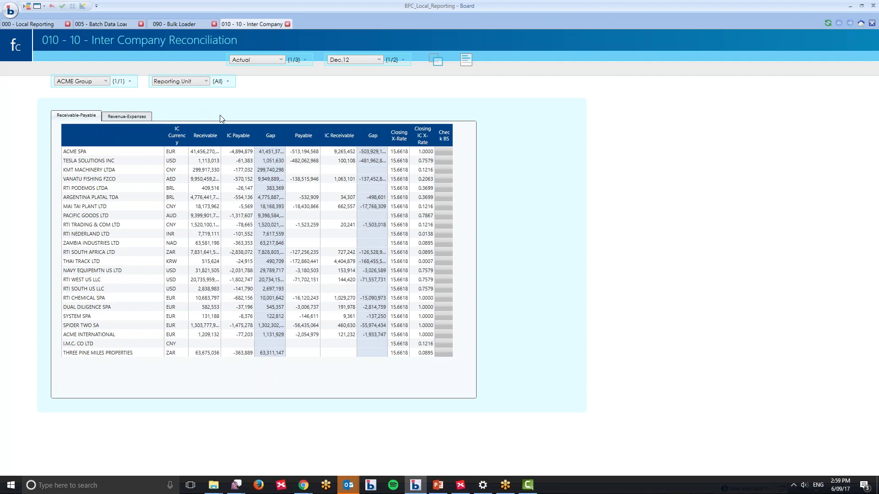
pyautogui.click(200, 82)
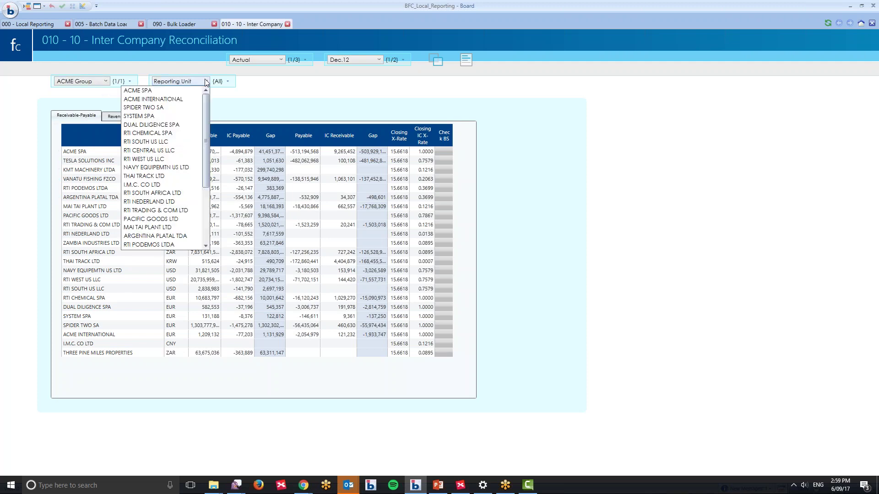
pyautogui.click(175, 93)
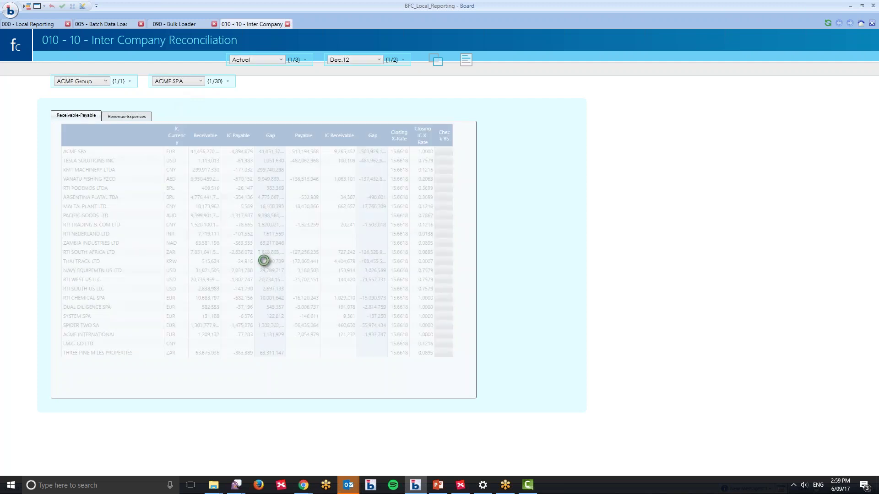
# Step: Examine ACME SPA's receivable and payable gaps with ARGENTINA PLATAL TDA down to the Balance Sheet Detail, and return to the Local Reporting home
pyautogui.click(279, 159)
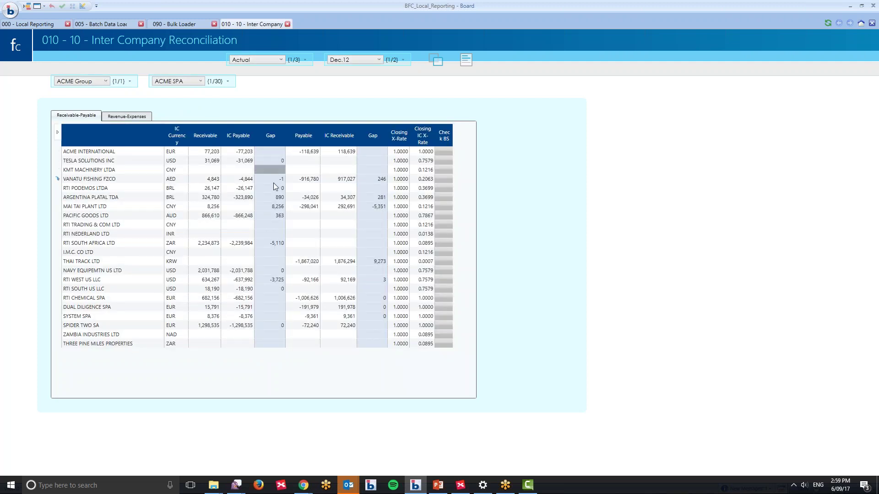
pyautogui.moveTo(277, 198); pyautogui.dragTo(277, 206)
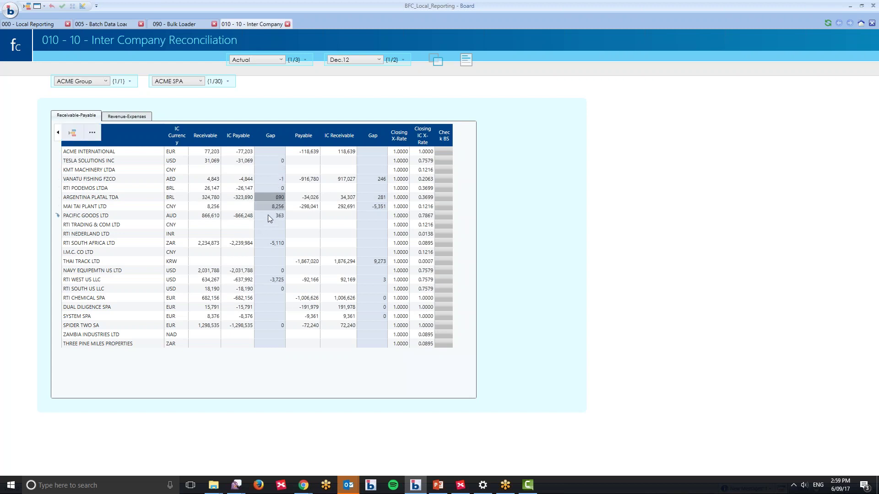
pyautogui.moveTo(212, 199); pyautogui.dragTo(242, 203)
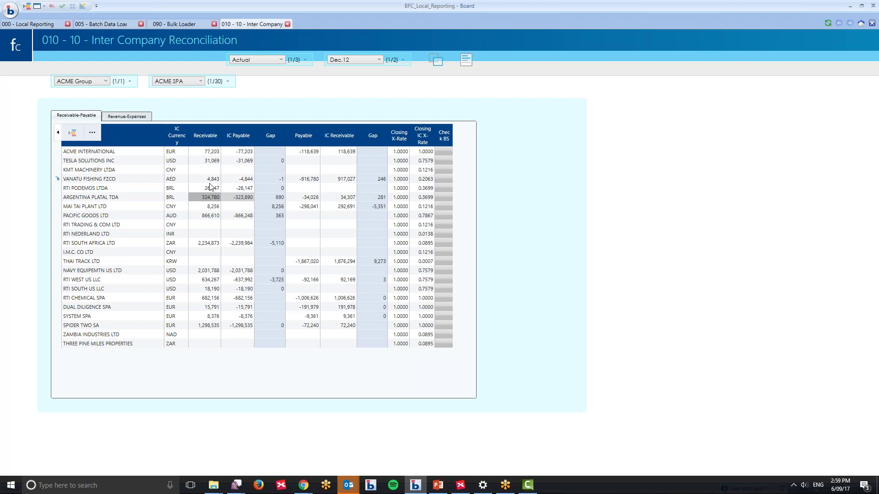
pyautogui.click(312, 196)
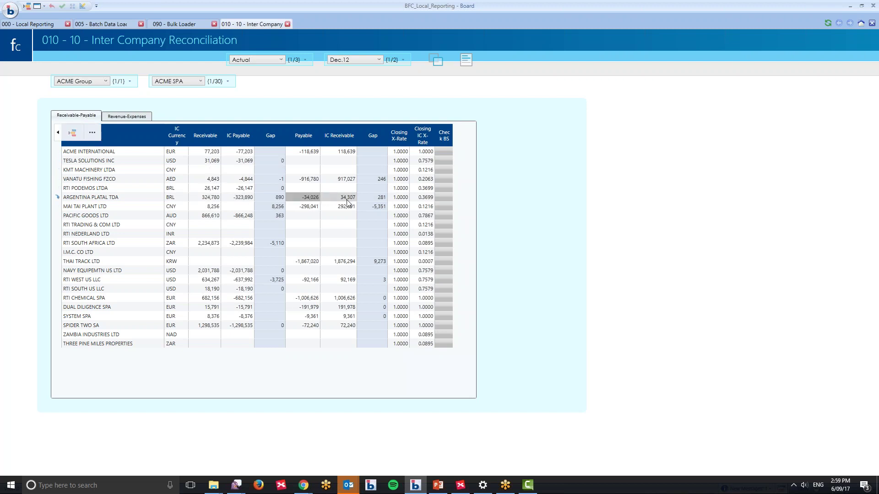
pyautogui.click(333, 202)
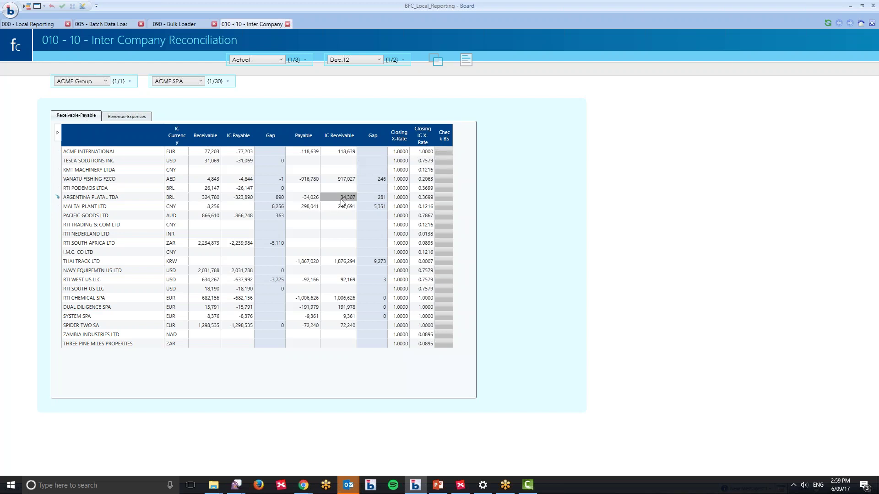
pyautogui.click(442, 200)
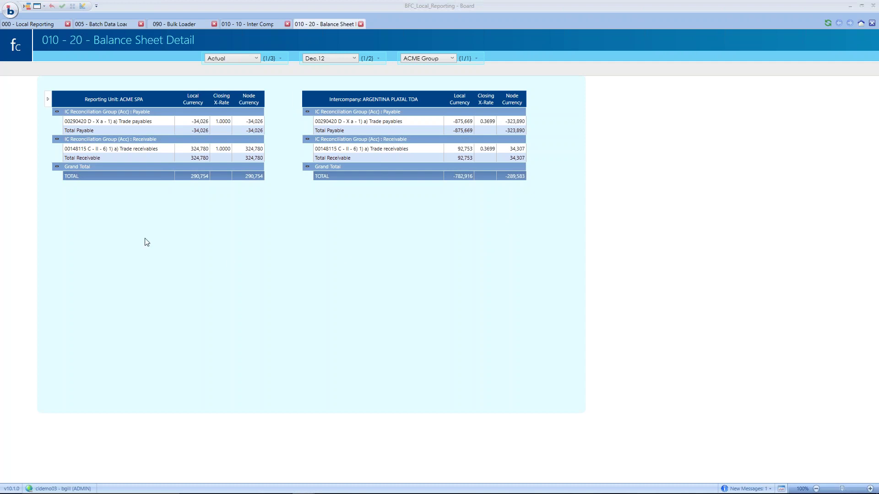
pyautogui.click(44, 26)
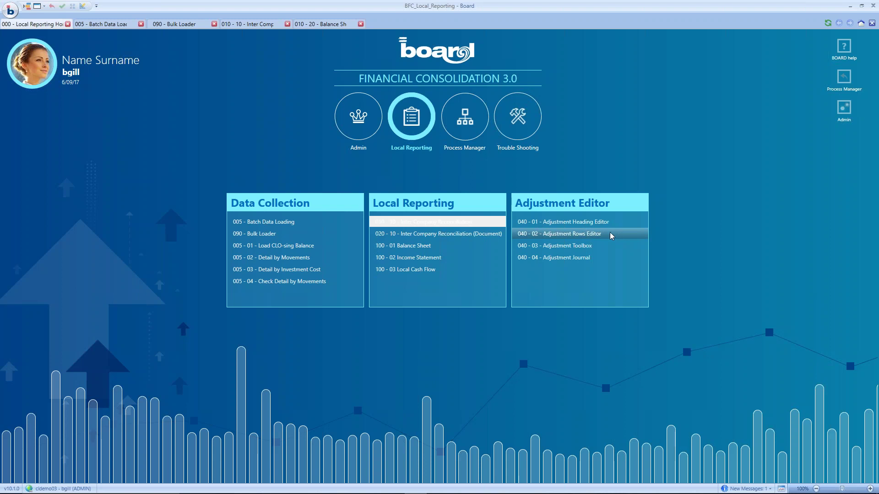
# Step: In 040 - 02 - Adjustment Rows Editor, add adjustment row 001 for account 00004000 A - I - Receivables from shareholders for unpaid
pyautogui.click(560, 234)
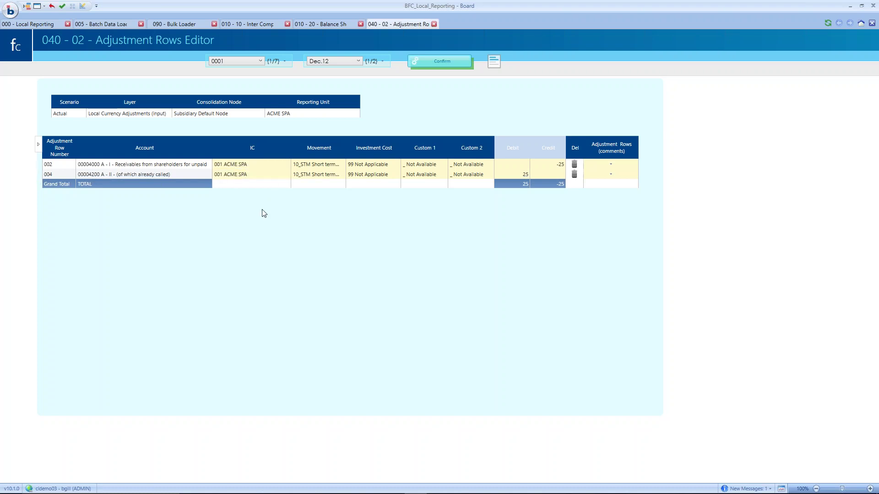
pyautogui.click(493, 65)
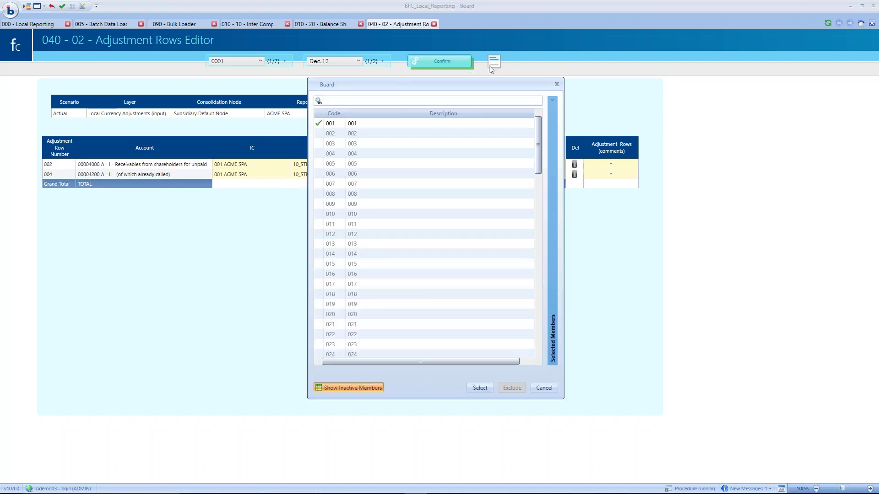
pyautogui.click(477, 388)
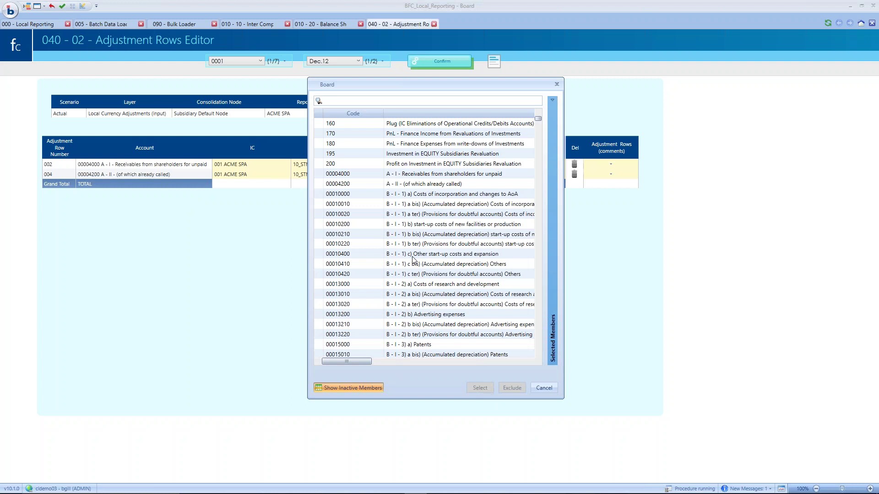
pyautogui.click(393, 176)
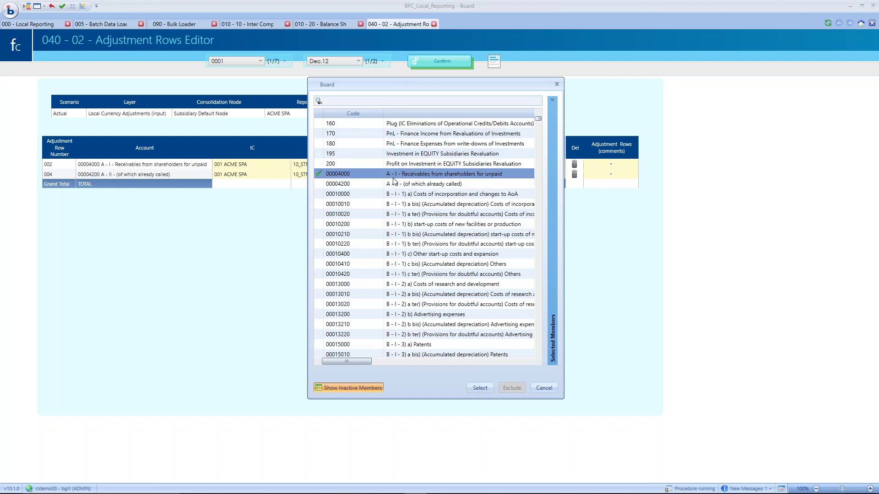
pyautogui.click(480, 388)
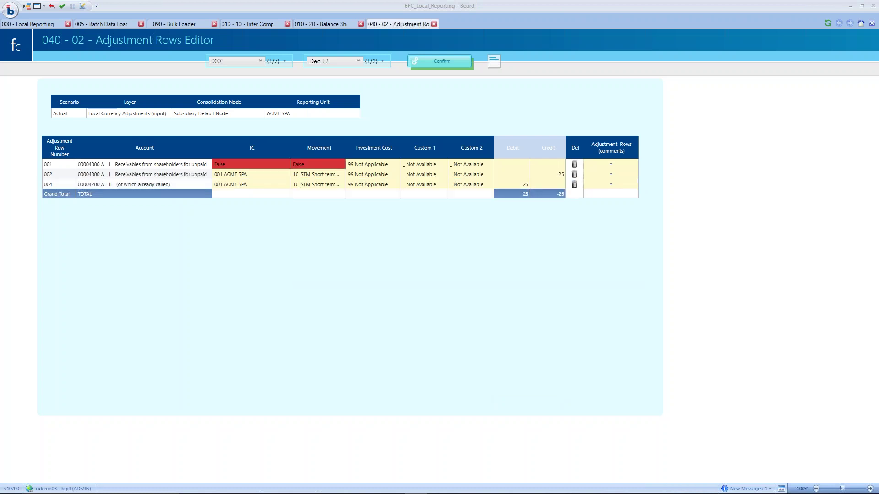
# Step: Set adjustment row 001's intercompany to 001 ACME SPA and its movement to 10_STM Short term movements
pyautogui.click(507, 163)
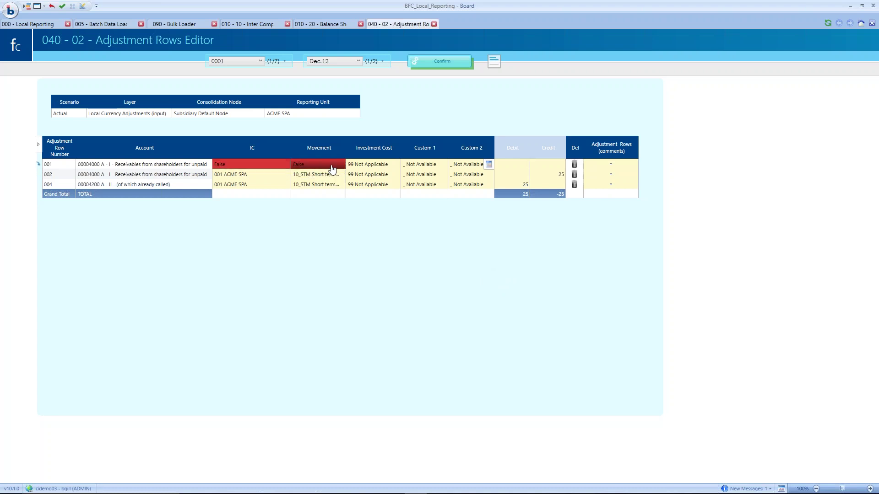
pyautogui.click(251, 164)
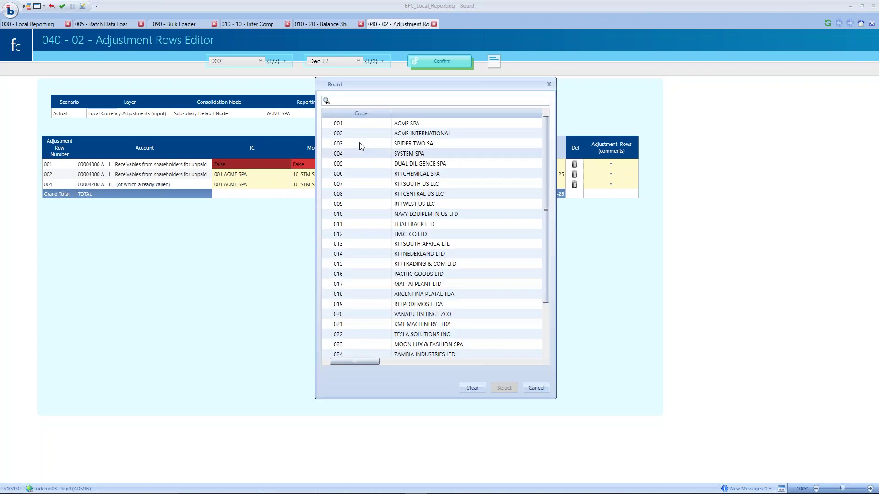
pyautogui.click(338, 123)
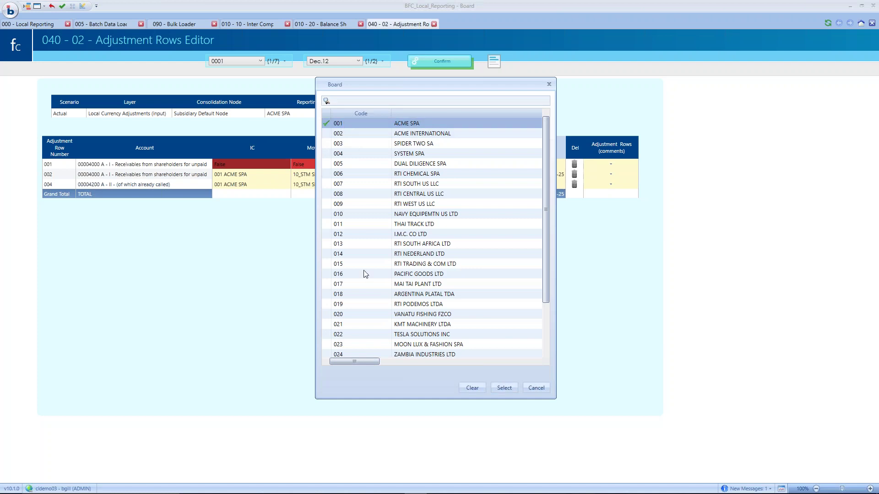
pyautogui.click(504, 387)
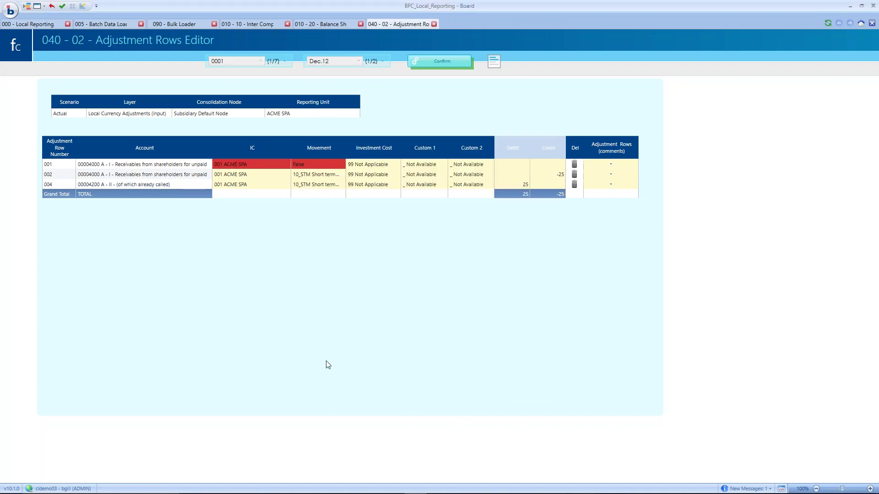
pyautogui.click(322, 165)
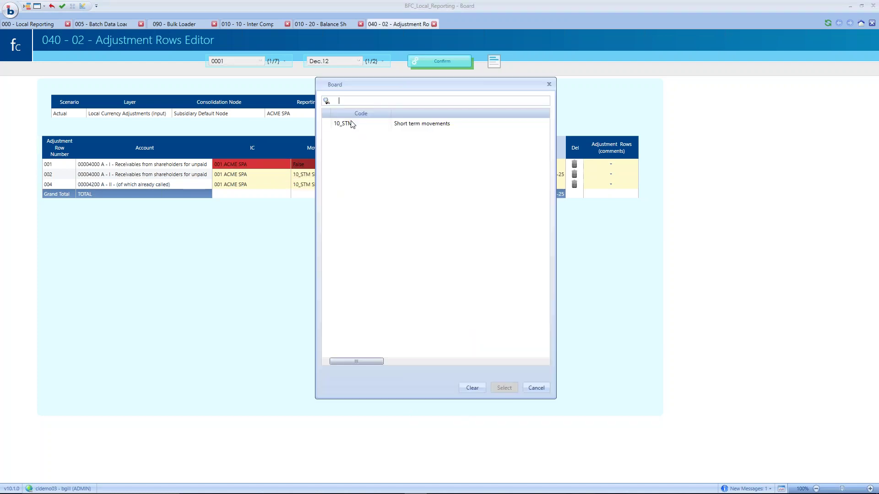
pyautogui.click(345, 123)
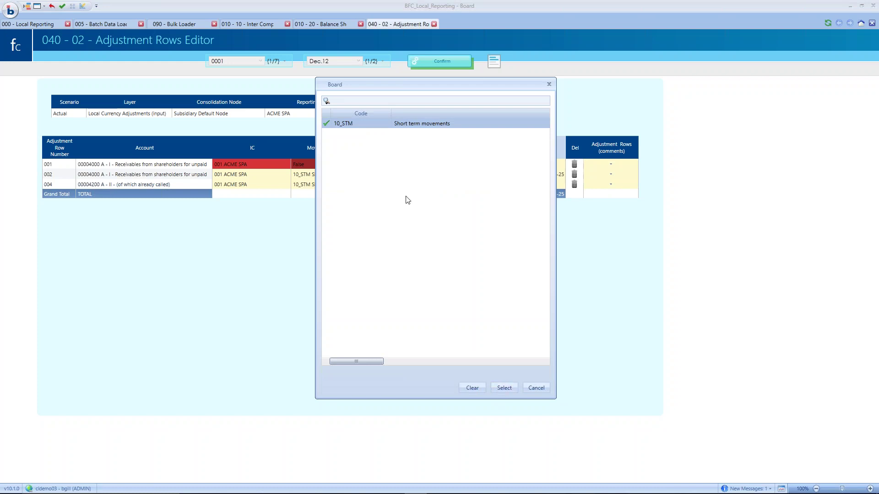
pyautogui.click(498, 387)
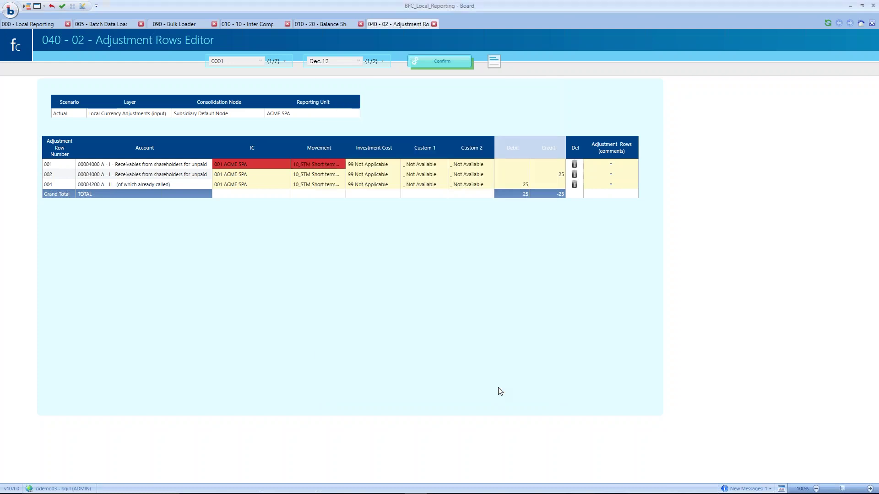
# Step: Enter a debit of 50 on adjustment row 001 and a credit of -50 on row 002
pyautogui.click(512, 165)
pyautogui.write('50')
pyautogui.click(563, 175)
pyautogui.write('-')
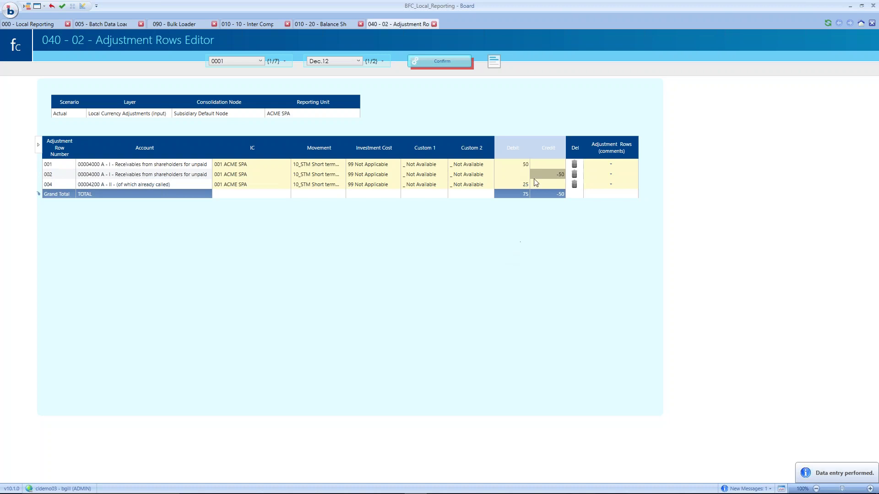
# Step: Try to confirm adjustment 0001 with a credit of -50 on row 002
pyautogui.click(550, 176)
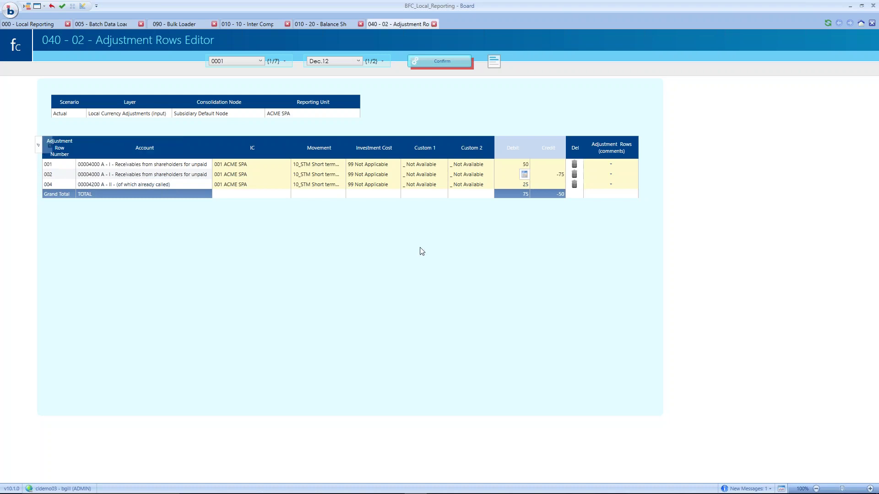
pyautogui.press('BackSpace')
pyautogui.press('BackSpace')
pyautogui.moveTo(43, 146)
pyautogui.press('Return')
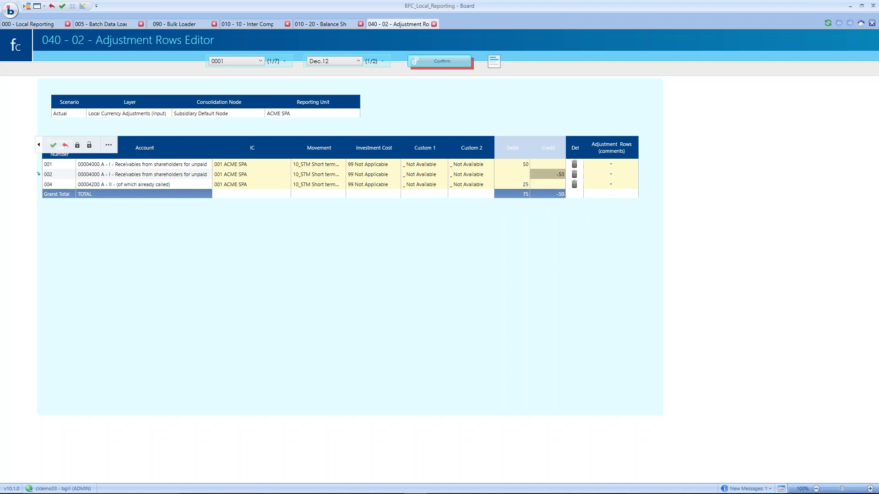
pyautogui.click(441, 64)
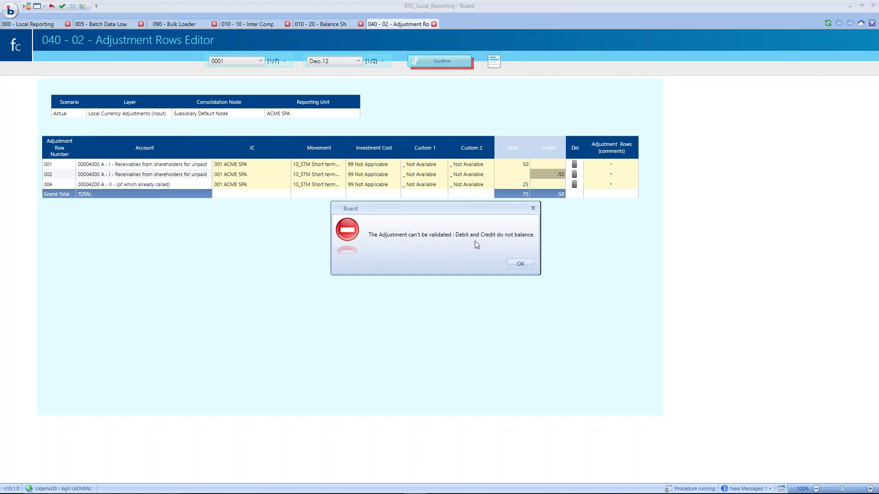
pyautogui.click(520, 265)
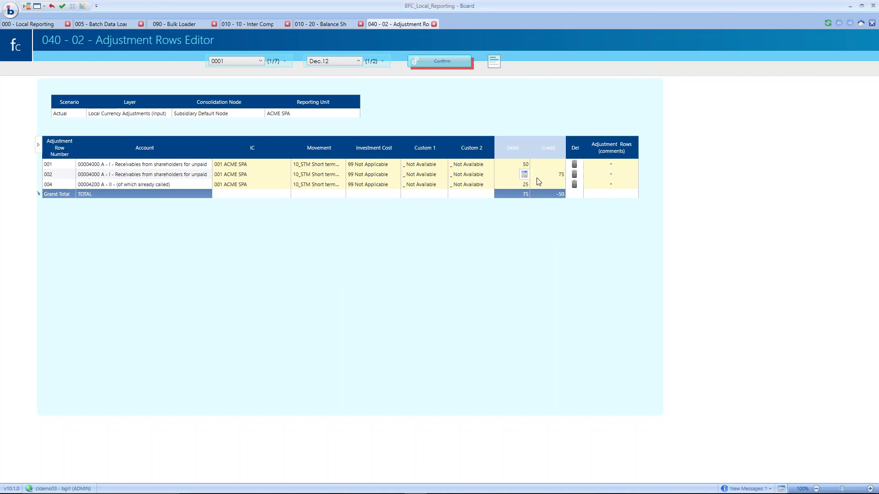
# Step: Set adjustment row 002's credit to -75 and save the data entry
pyautogui.press('Return')
pyautogui.moveTo(536, 175)
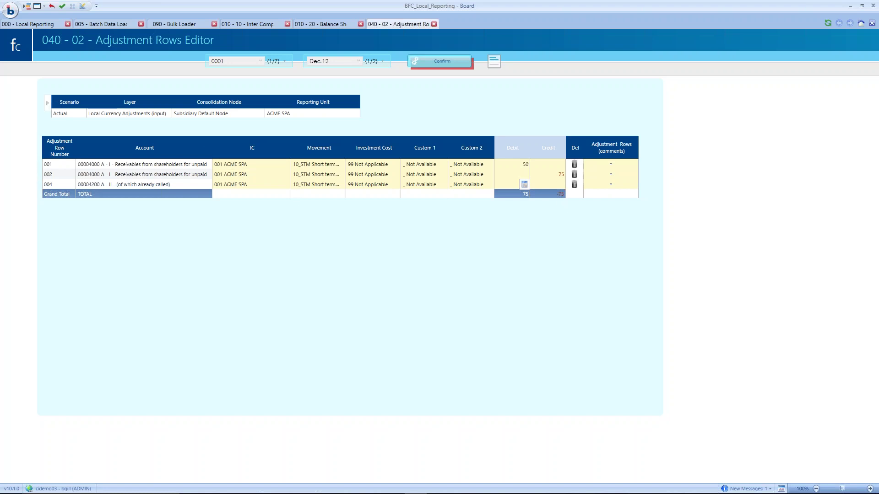
pyautogui.click(53, 146)
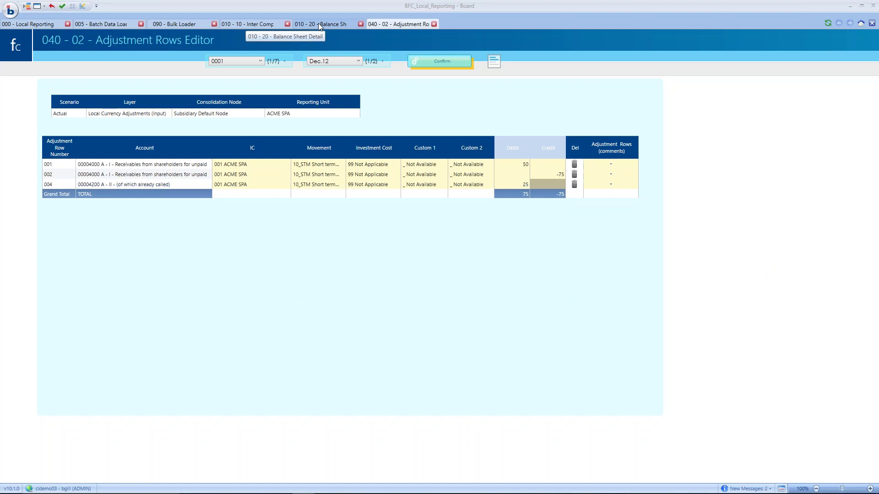
# Step: Open Process Manager's 400 - Audit Trail from Local Reporting and review the preliminary, global and local tasks
pyautogui.click(34, 25)
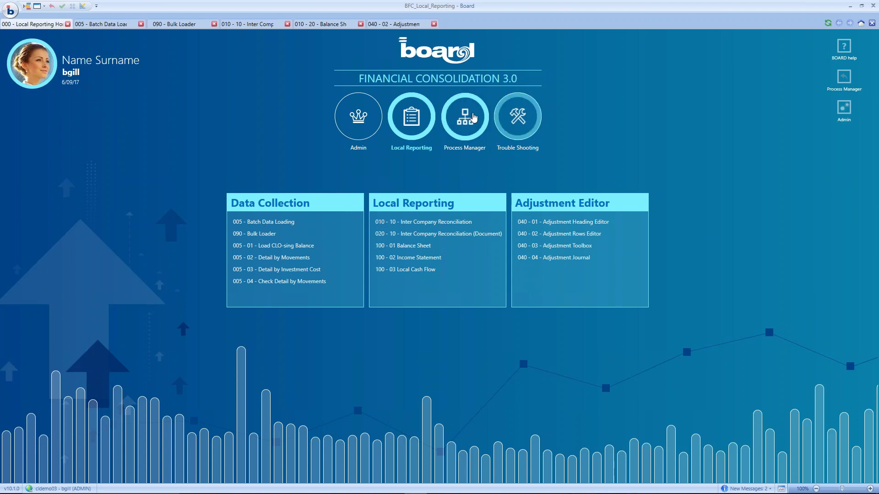
pyautogui.click(465, 117)
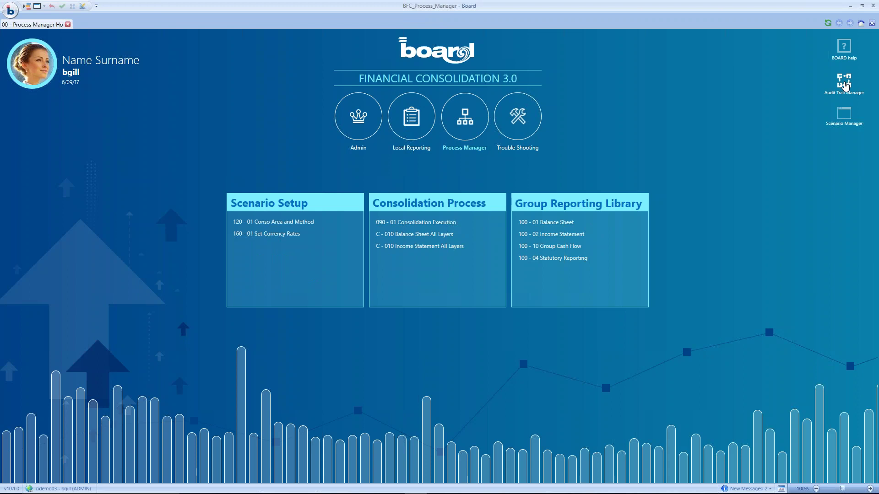
pyautogui.click(846, 85)
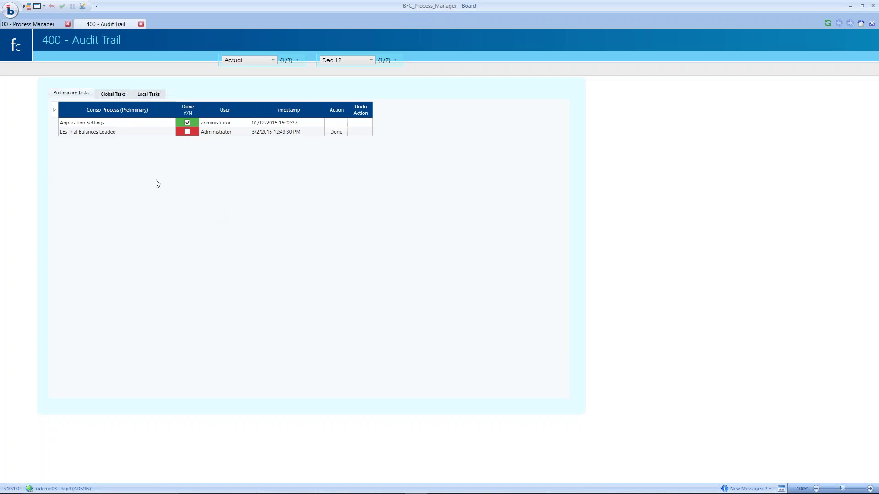
pyautogui.click(105, 95)
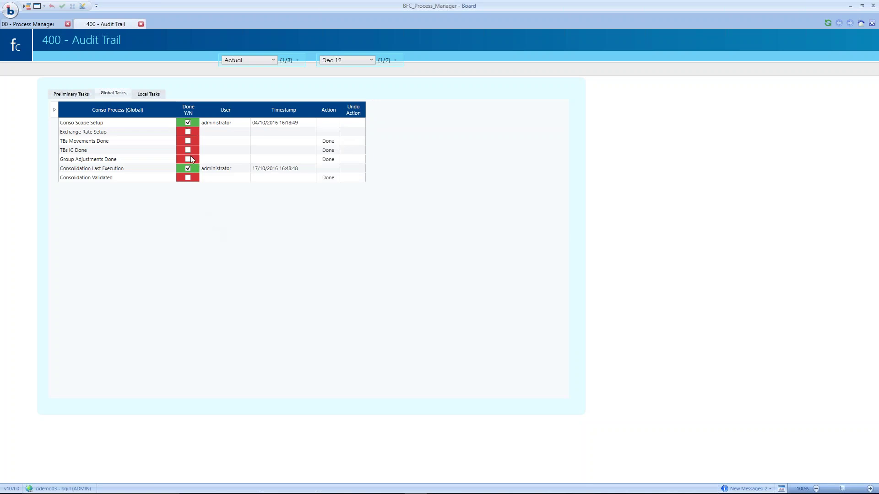
pyautogui.click(148, 95)
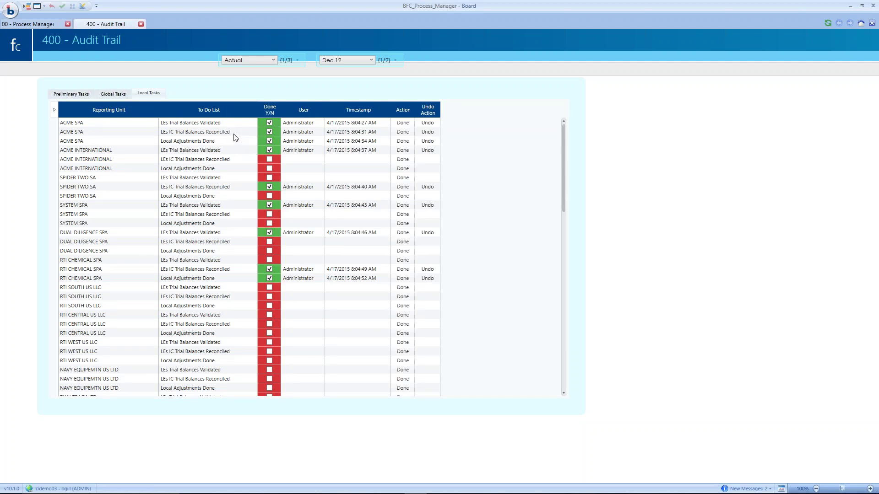
pyautogui.click(68, 94)
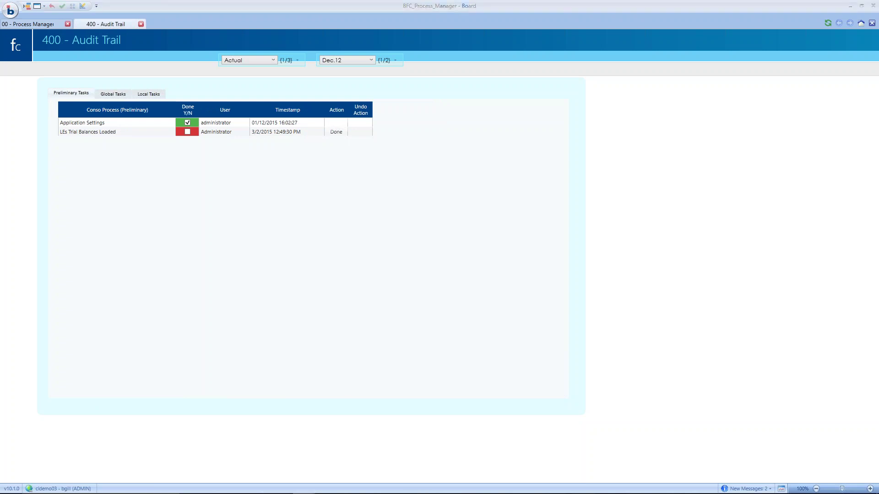
# Step: In the Audit Trail's local tasks, mark SYSTEM SPA's LEs IC Trial Balances Reconciled as done
pyautogui.click(149, 93)
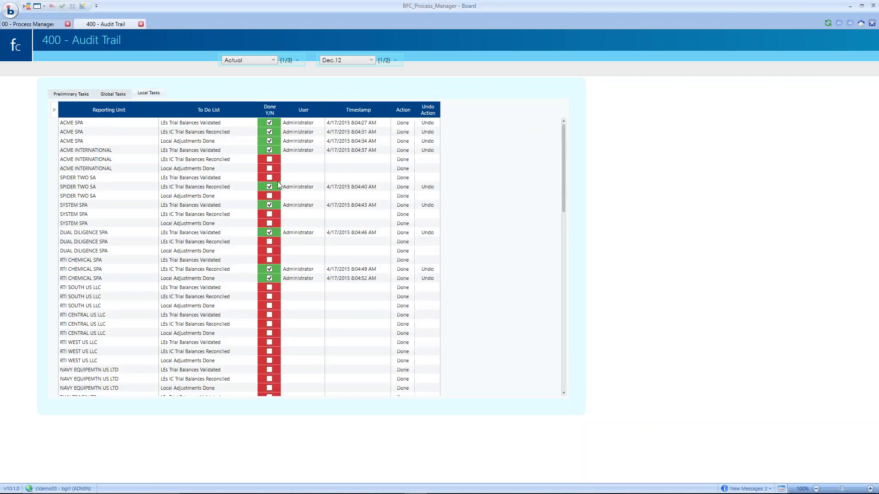
pyautogui.click(271, 215)
pyautogui.click(403, 214)
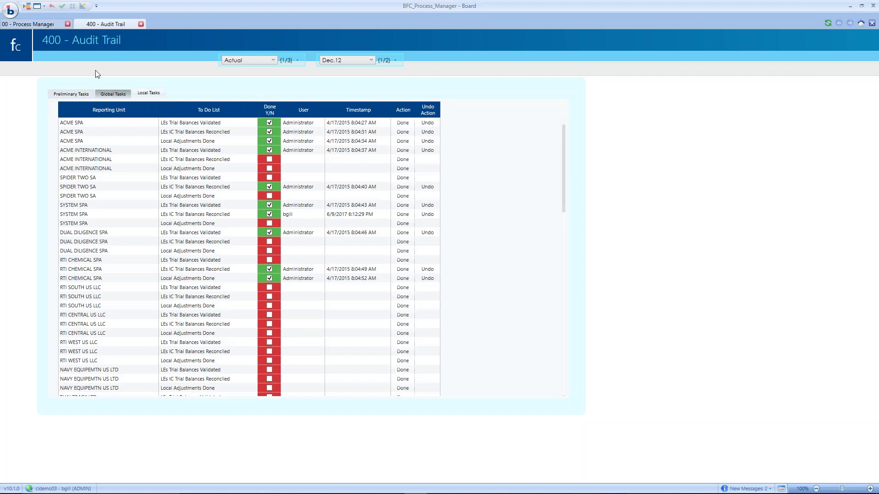
# Step: Open the 100 - 02 Income Statement report from Process Manager and check its group, scenario and period selections
pyautogui.click(46, 24)
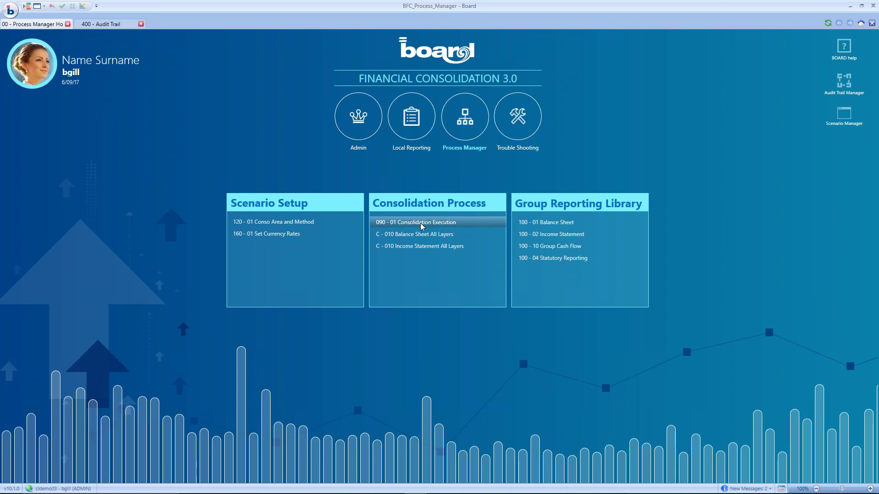
pyautogui.click(575, 239)
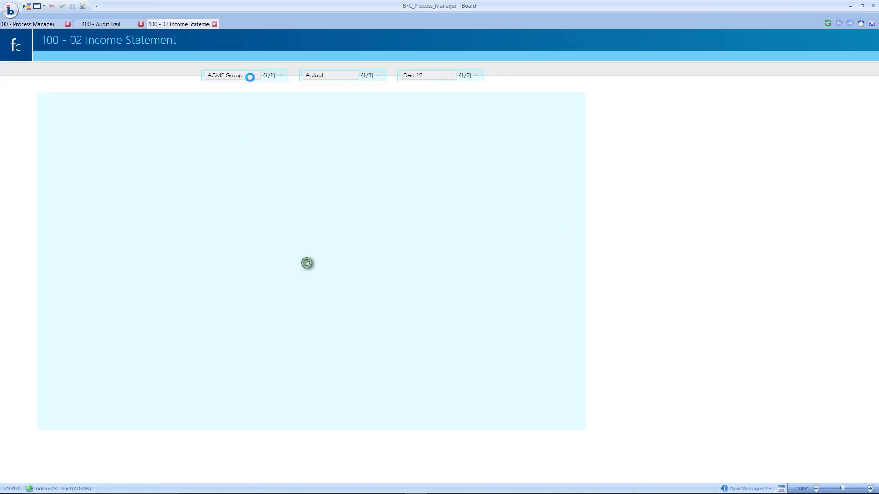
pyautogui.click(252, 75)
pyautogui.click(254, 78)
pyautogui.click(336, 76)
pyautogui.click(336, 76)
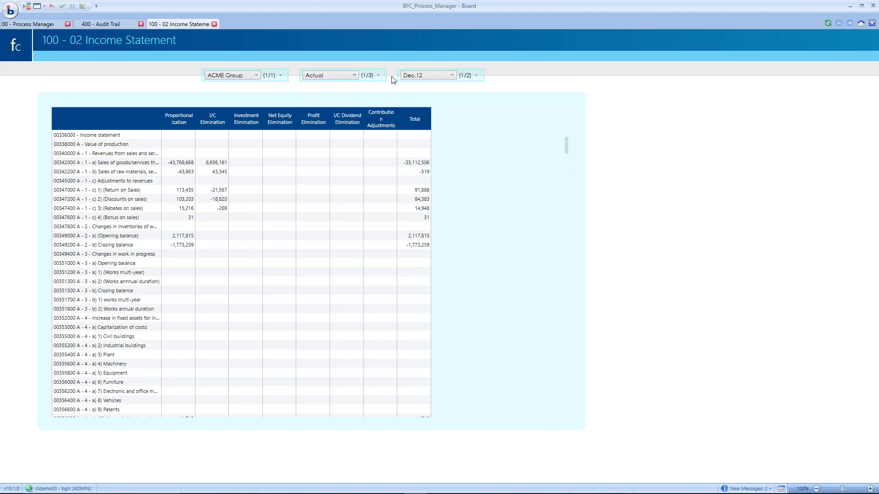
pyautogui.click(424, 75)
pyautogui.click(416, 71)
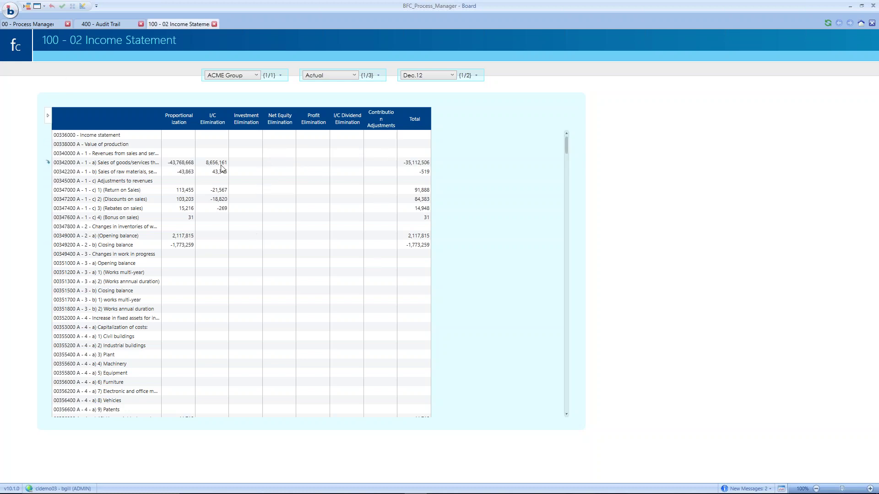
# Step: Reset the Layer selection of the Income Statement to include all layers
pyautogui.click(37, 7)
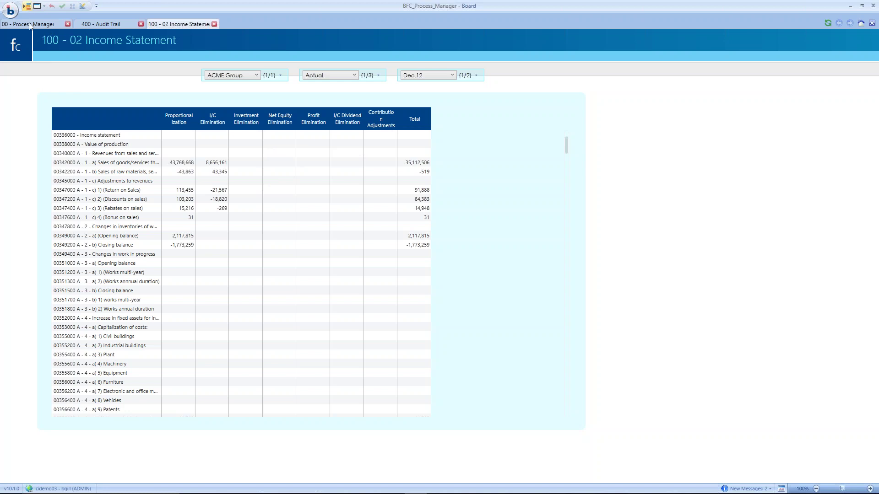
pyautogui.click(578, 343)
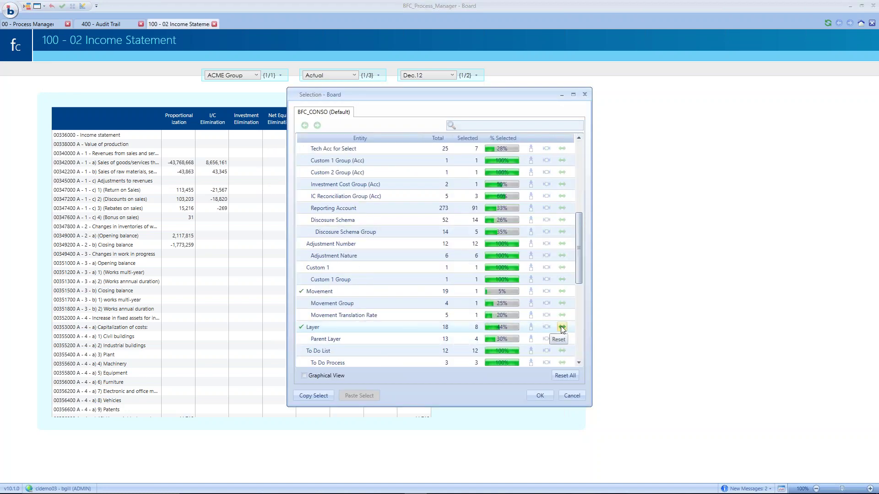
pyautogui.click(537, 397)
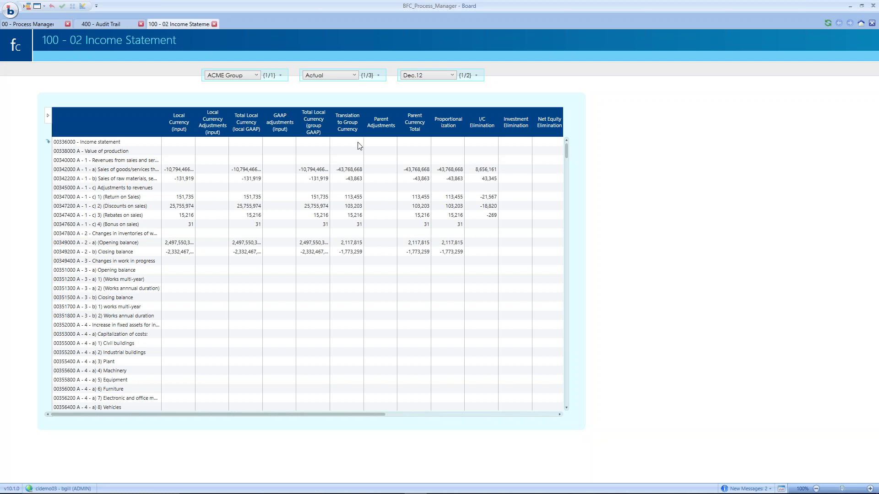
# Step: Examine the sales lines across the Income Statement's layers, from parent currency and I/C Elimination to Total
pyautogui.click(422, 178)
pyautogui.click(450, 178)
pyautogui.click(485, 169)
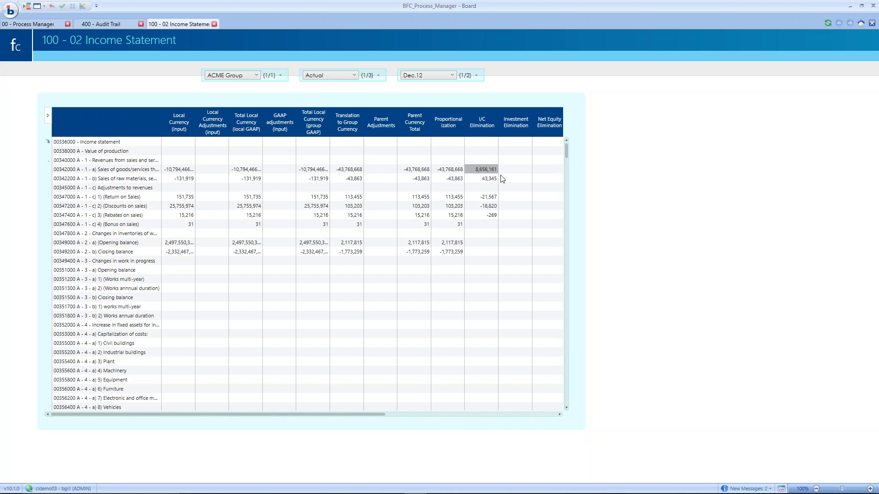
pyautogui.click(559, 414)
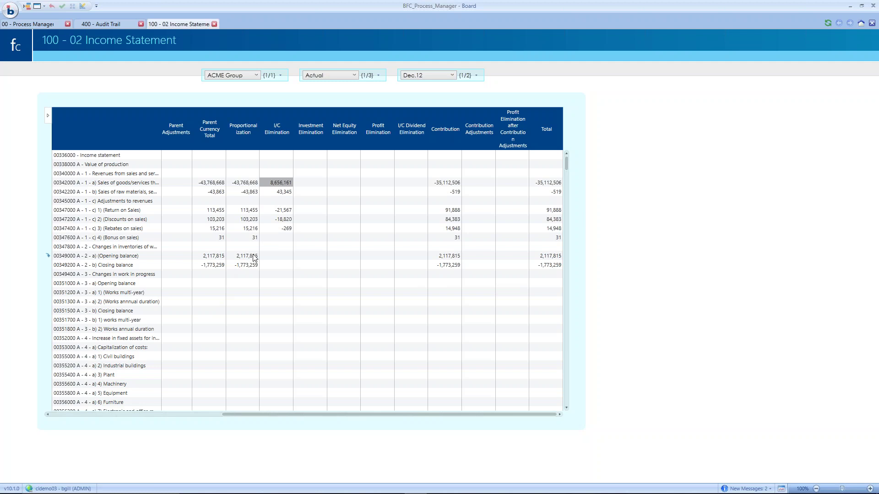
# Step: Review the balance sheet and profit and loss in 100 - 04 Statutory Reporting, and return to the Process Manager home
pyautogui.click(41, 24)
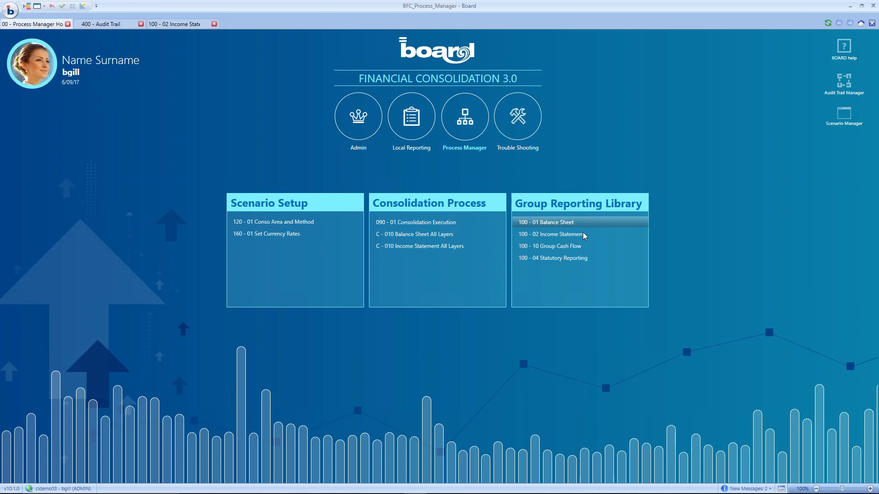
pyautogui.click(578, 262)
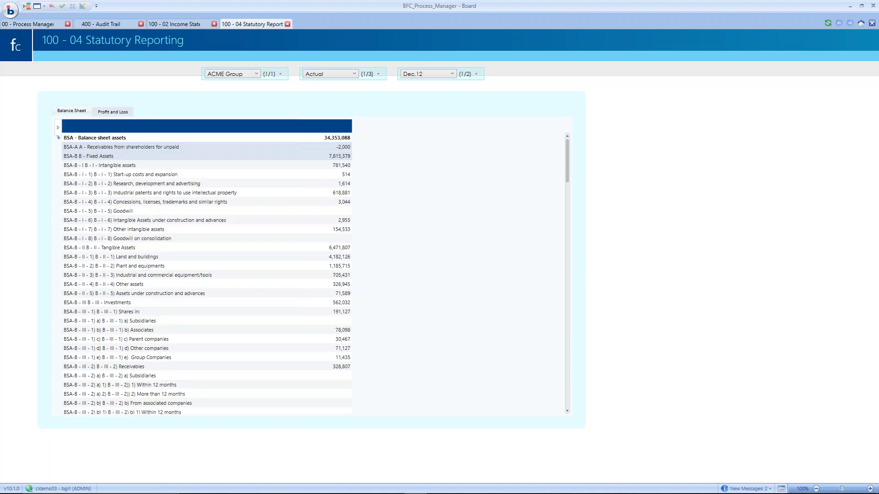
pyautogui.click(114, 112)
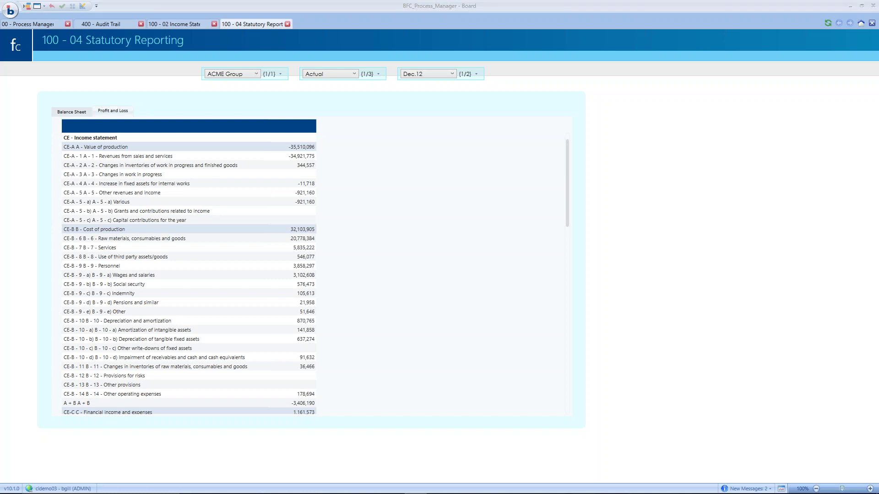
pyautogui.click(32, 24)
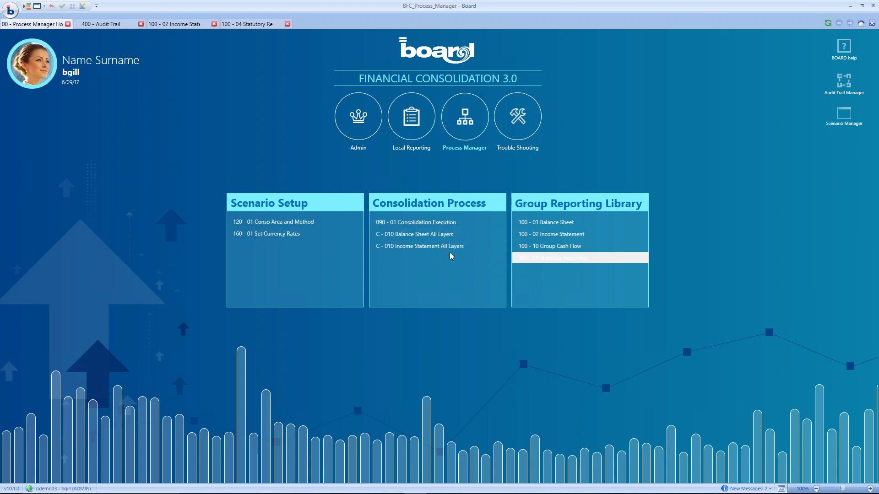
pyautogui.click(558, 263)
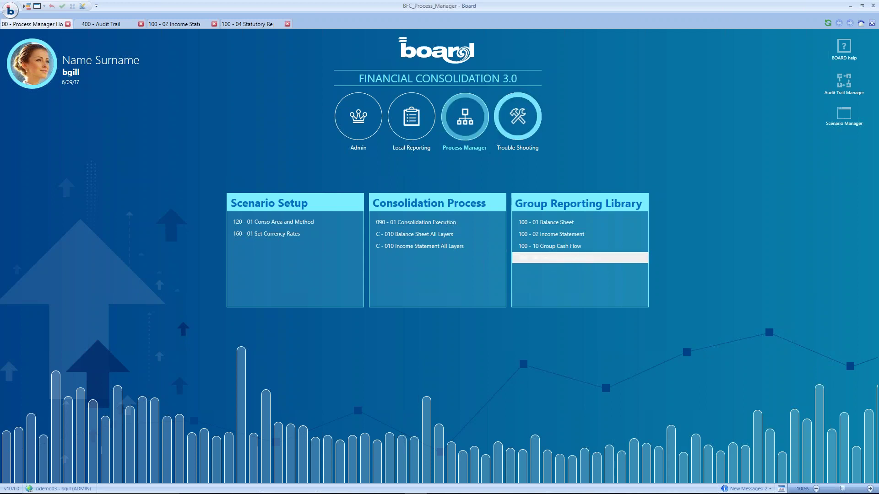